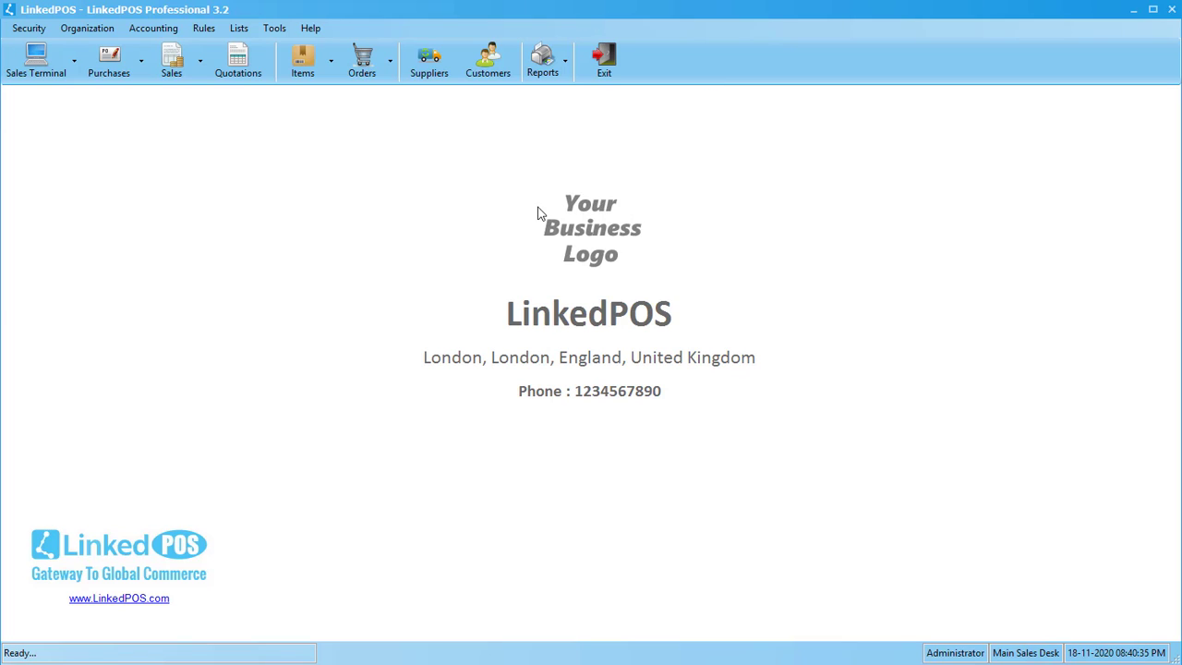
Open the Items list and start a new item record
click(305, 61)
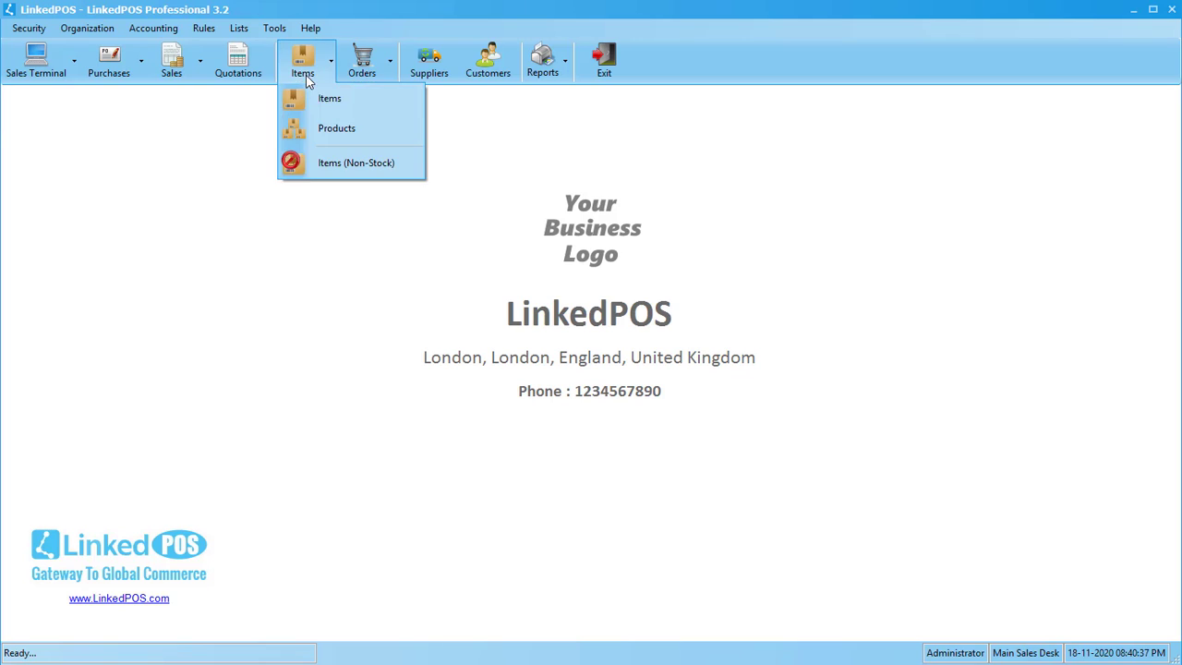
click(328, 101)
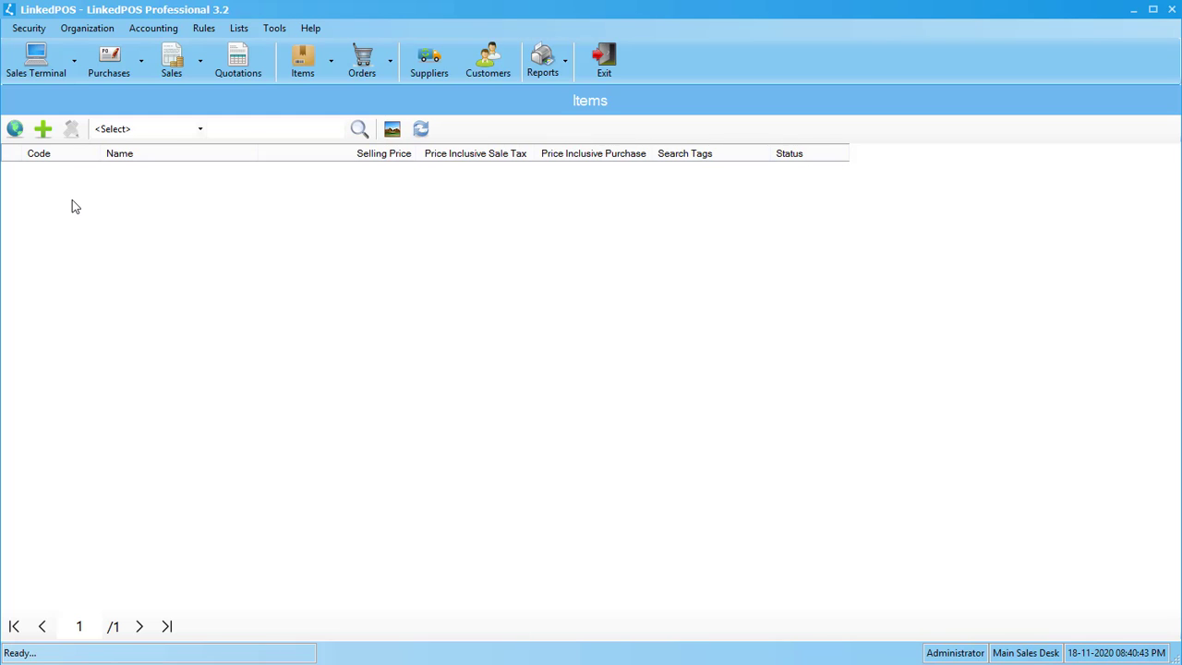
click(43, 130)
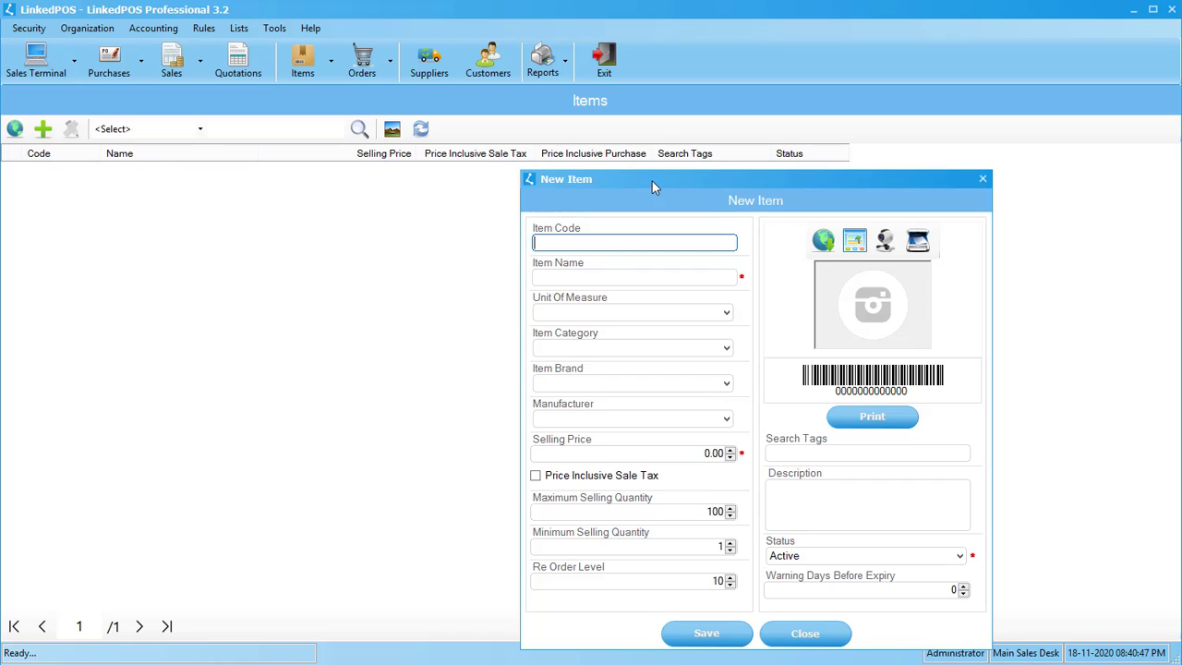
drag(652, 181, 644, 171)
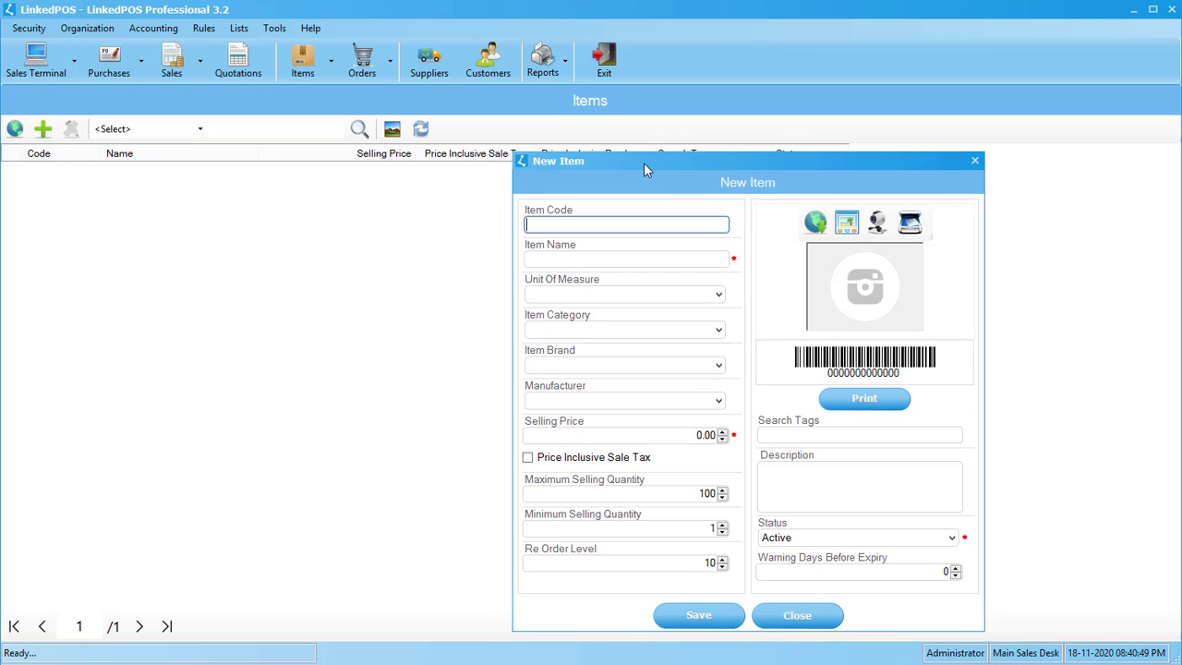
Start printing the item's barcode using a new blank label named "label", accepting the default label fields
click(868, 400)
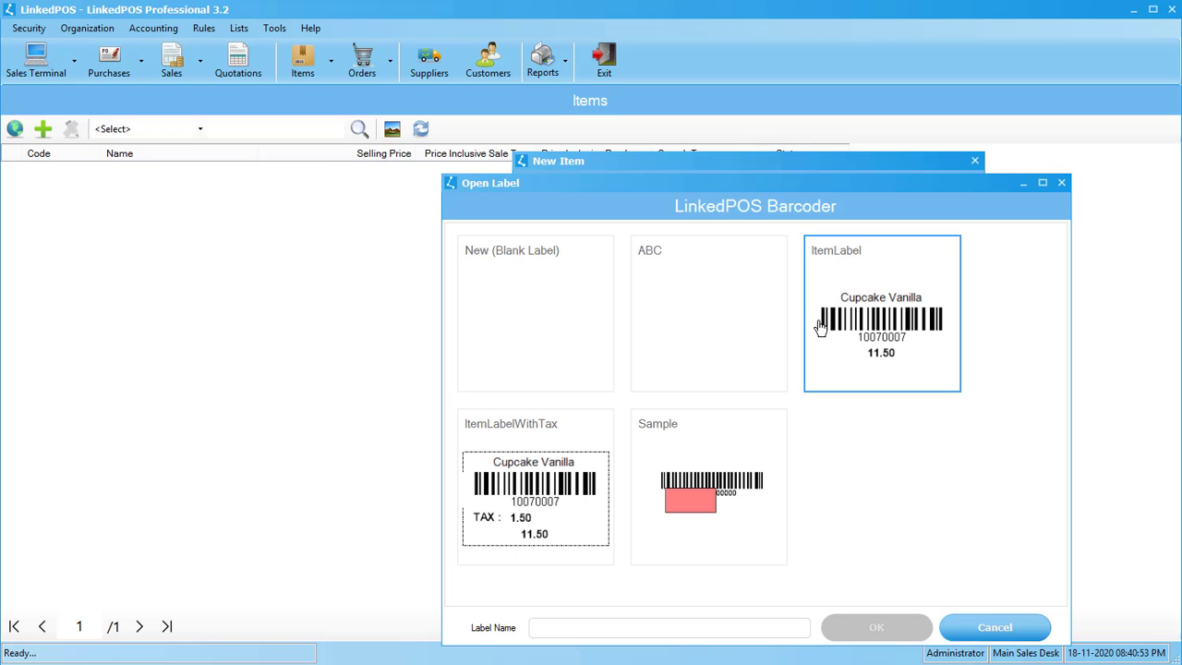
drag(727, 182, 705, 145)
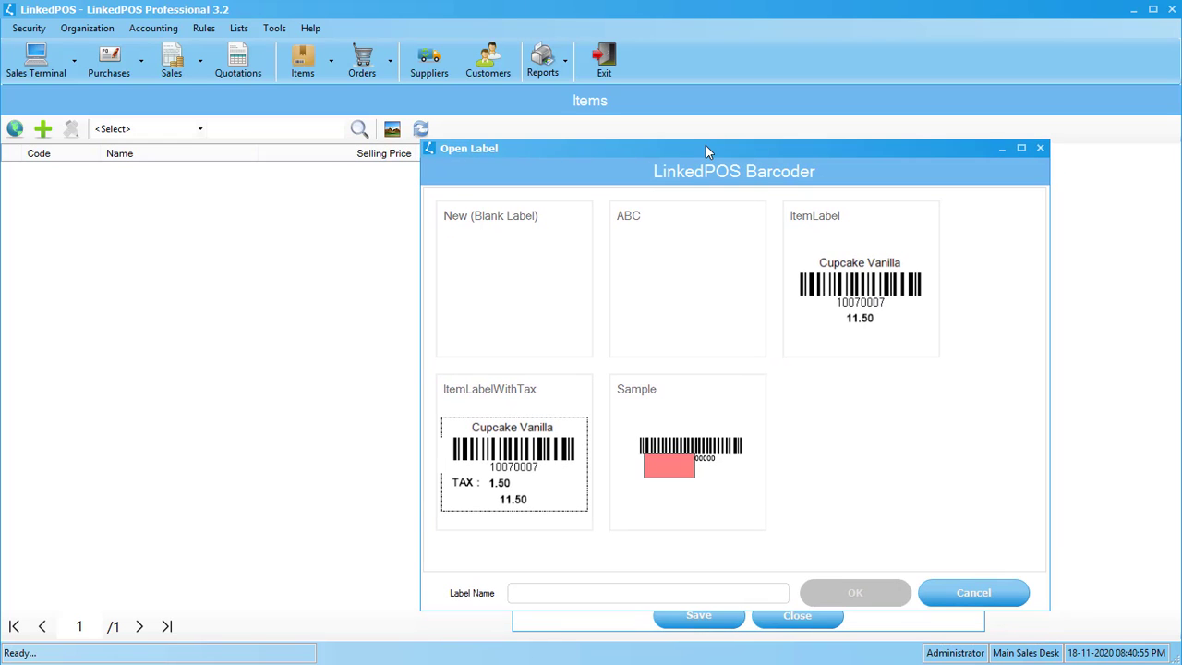
click(729, 277)
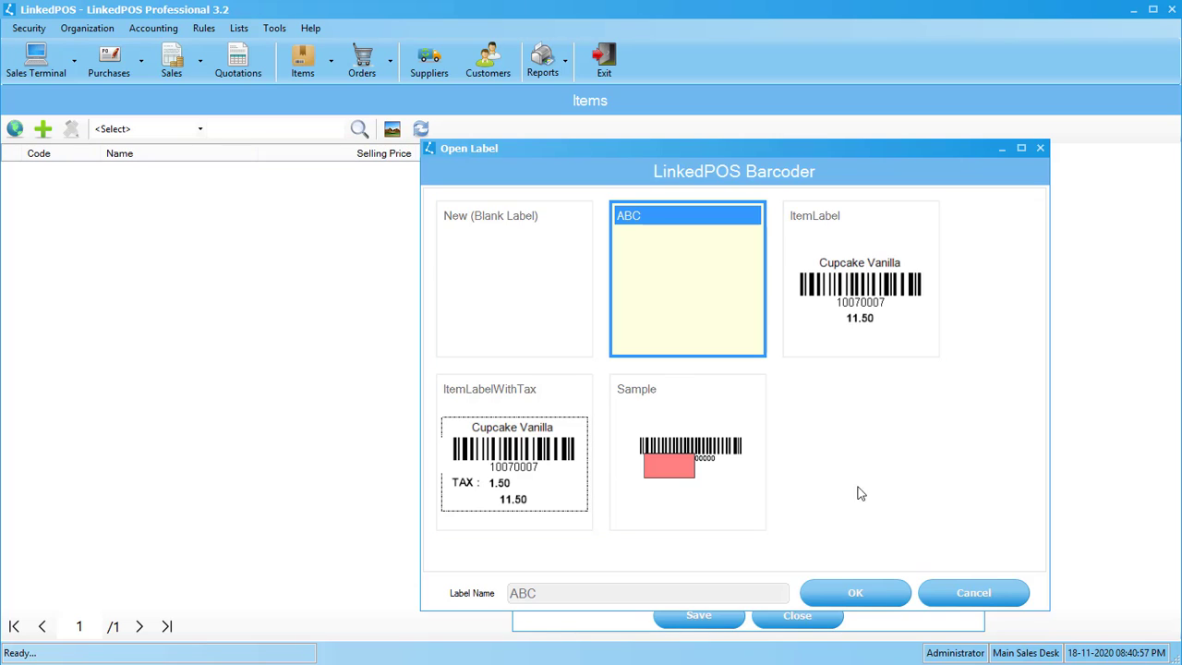
click(527, 233)
click(641, 596)
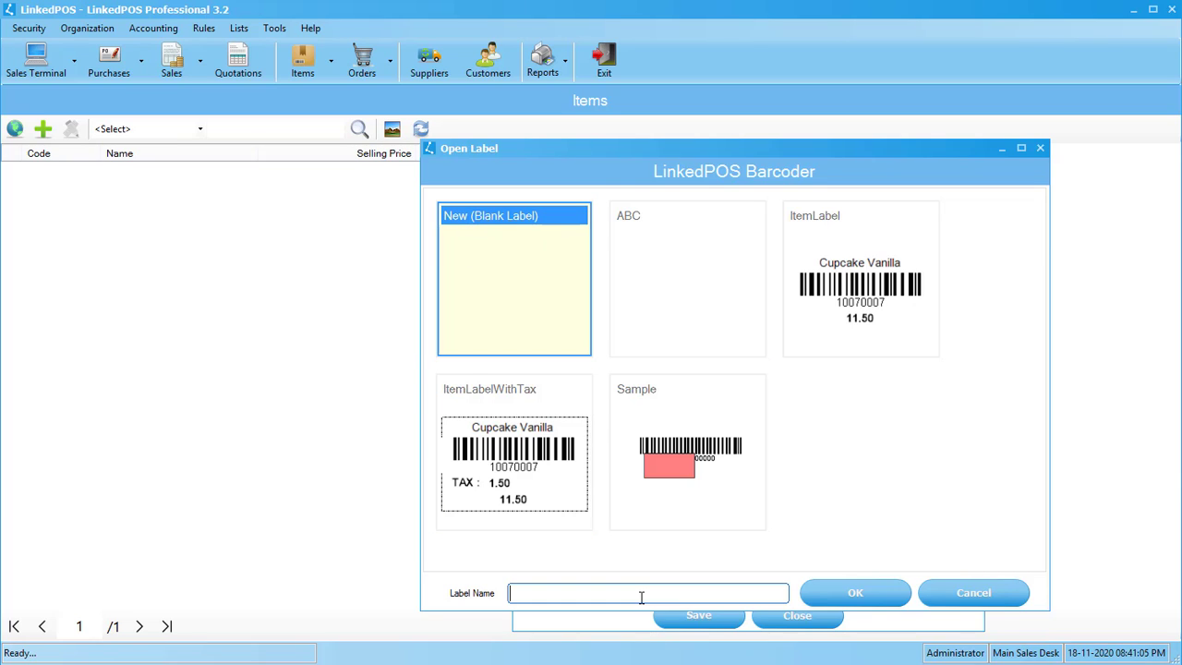
text(label)
click(840, 592)
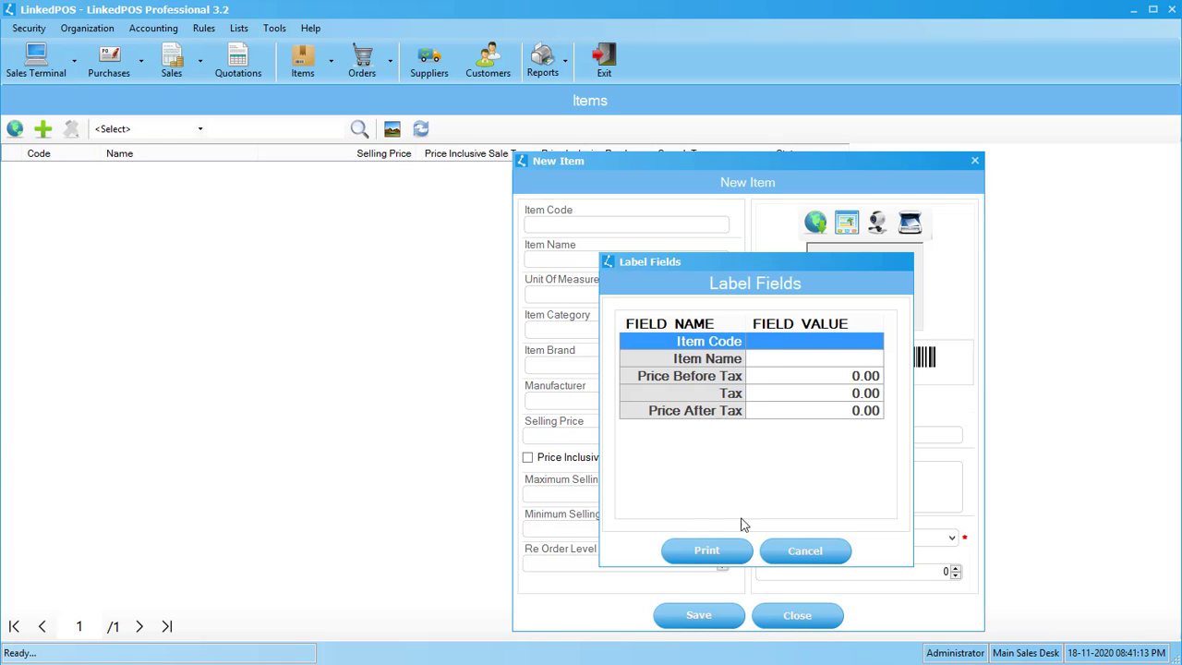
click(716, 552)
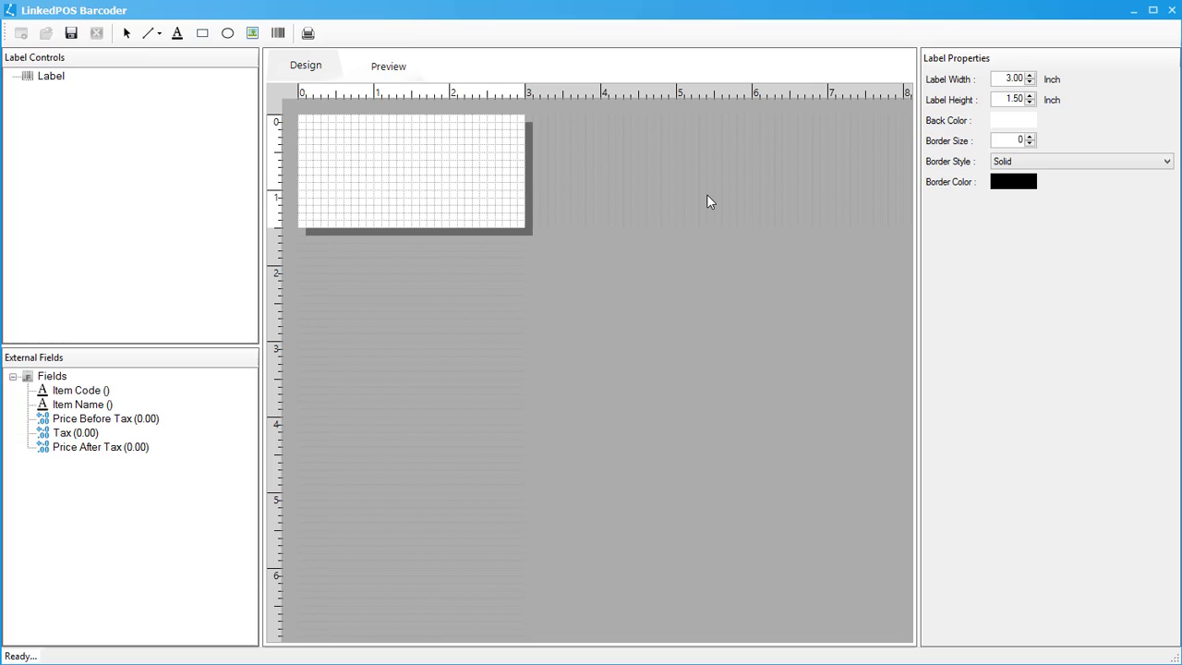
Check the print preview of the blank label and return to the design view
click(380, 65)
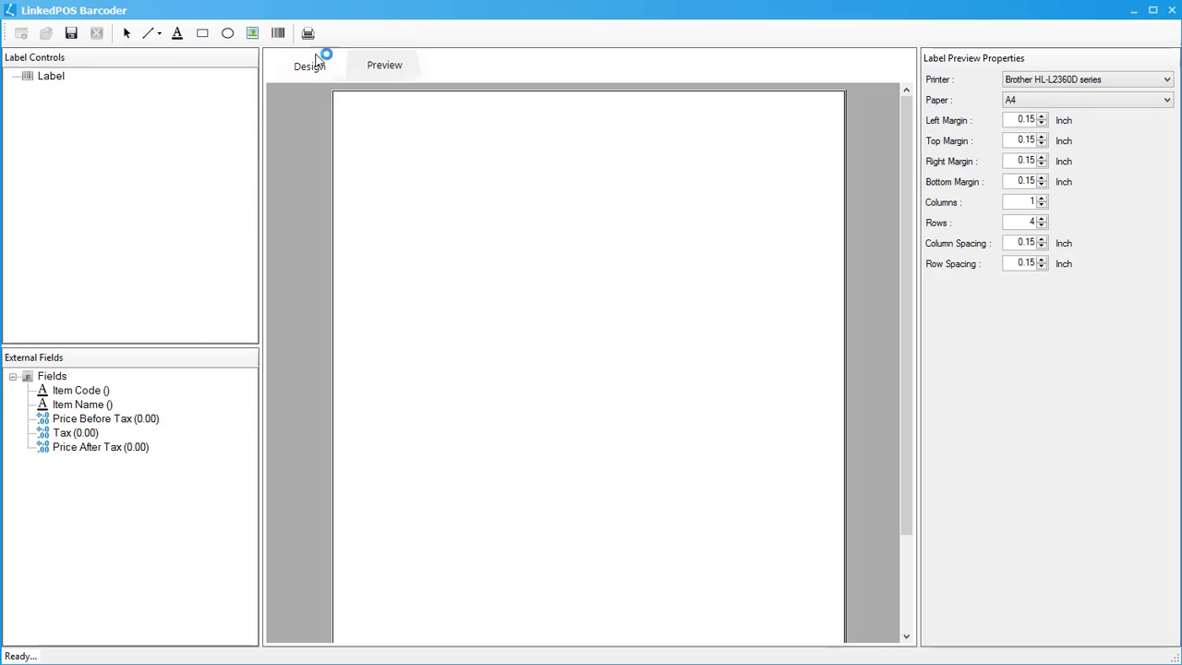
click(306, 67)
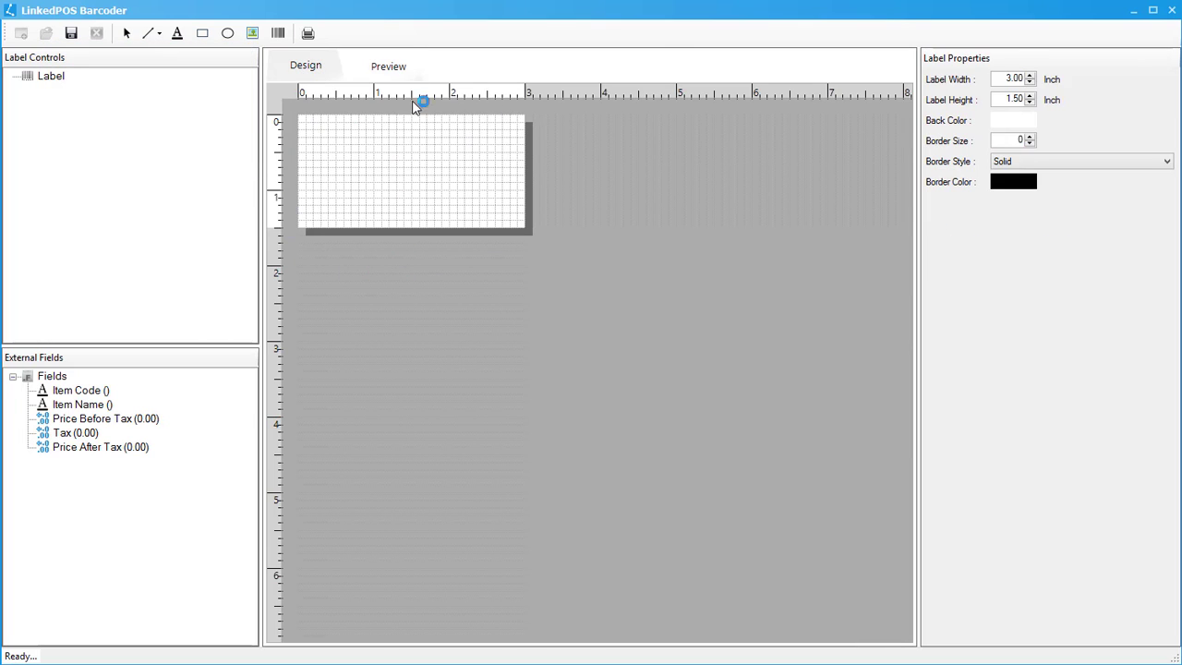
click(392, 66)
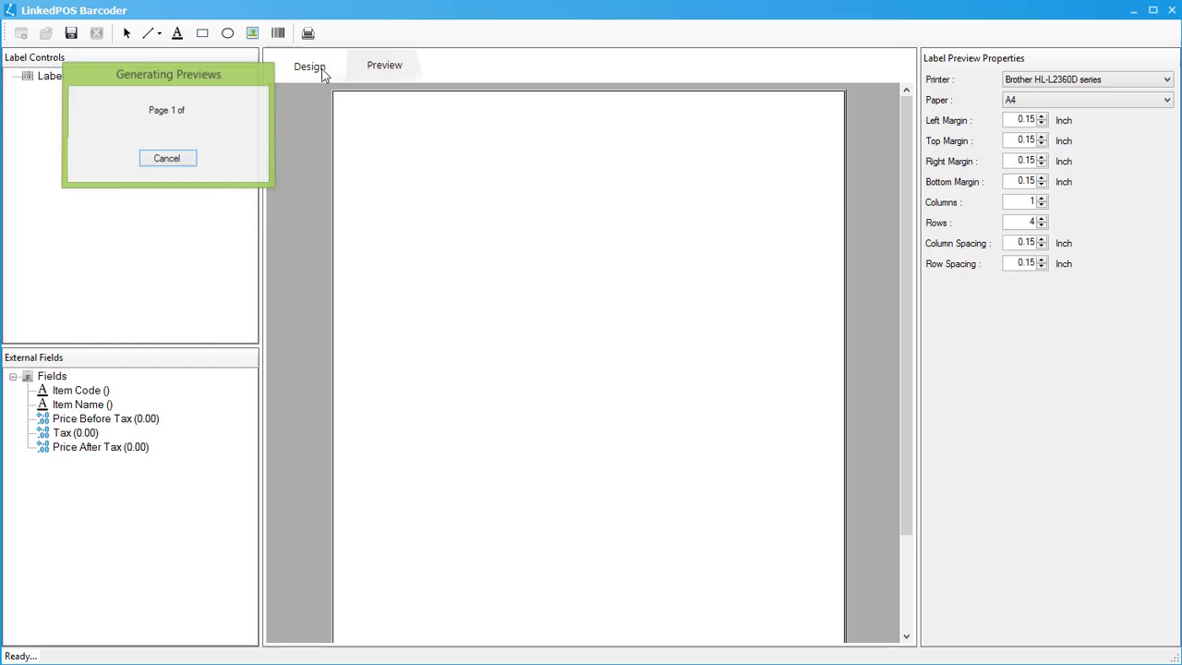
click(322, 72)
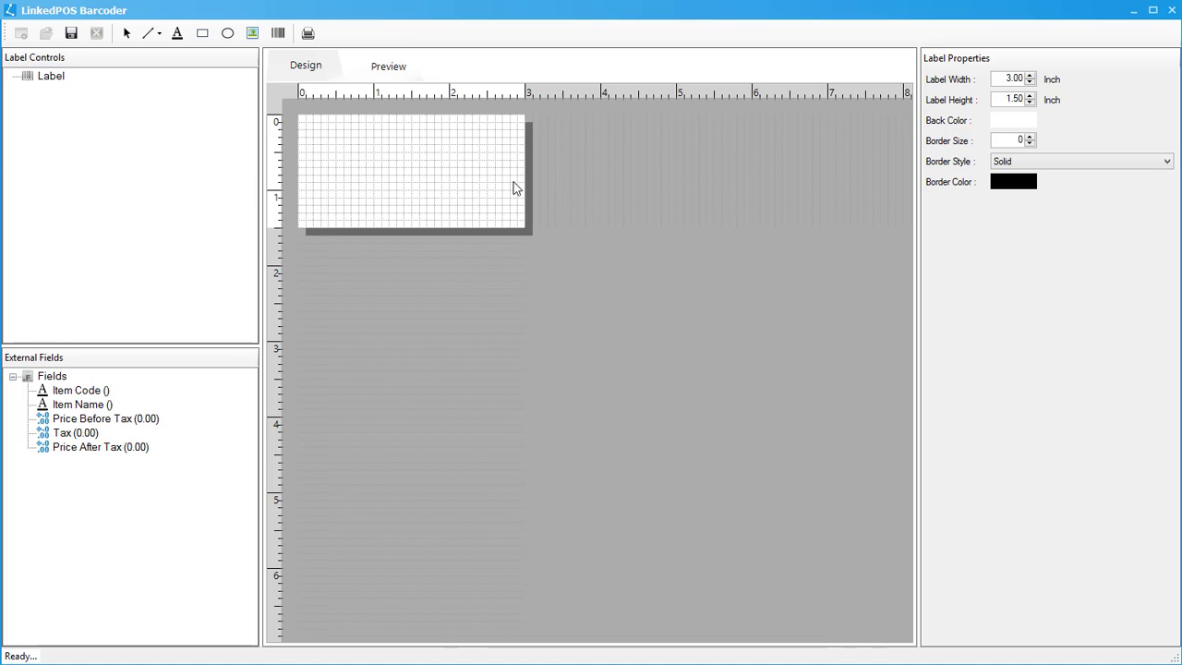
Set the label width to 3.1 inches and its back color to bright green
double_click(1020, 77)
text(3.1)
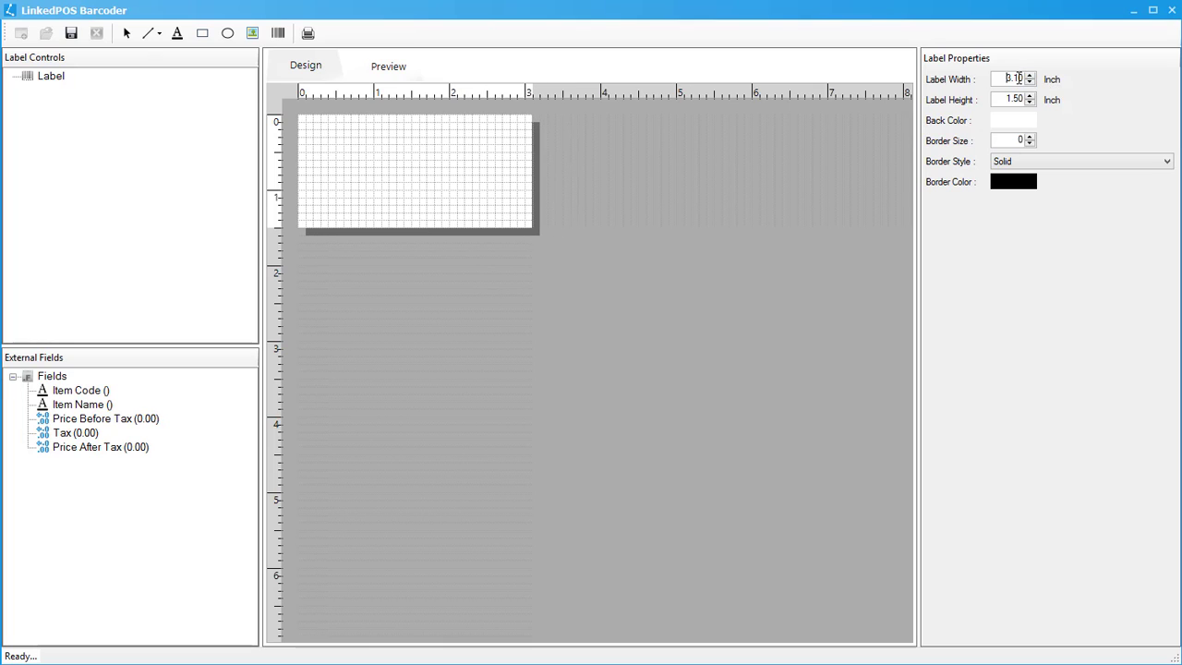
click(1015, 100)
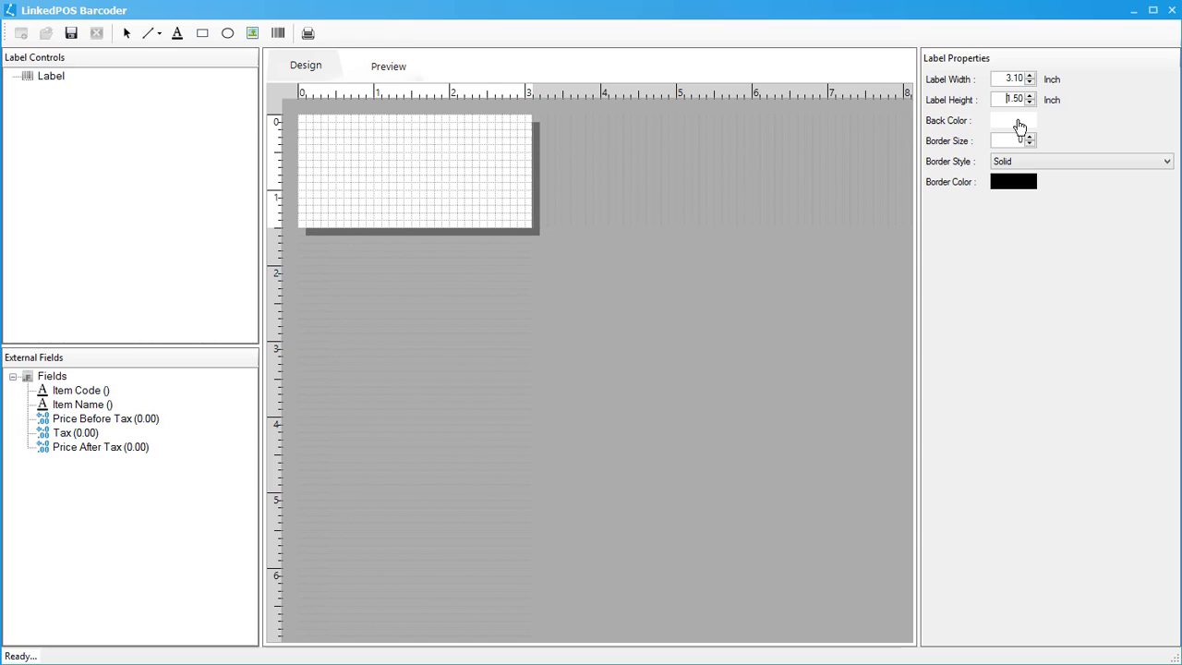
click(1013, 121)
click(744, 252)
click(697, 431)
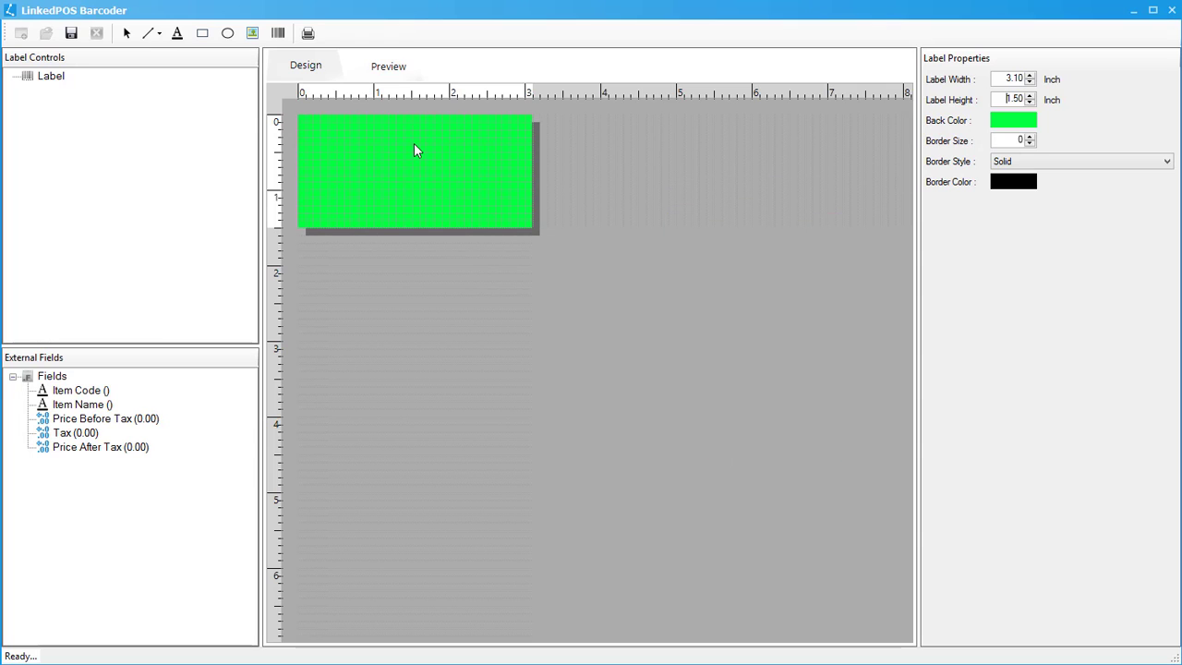
Give the label a Dot style border with size 4 and a pink border color
click(1000, 141)
text(10)
key(BackSpace)
key(BackSpace)
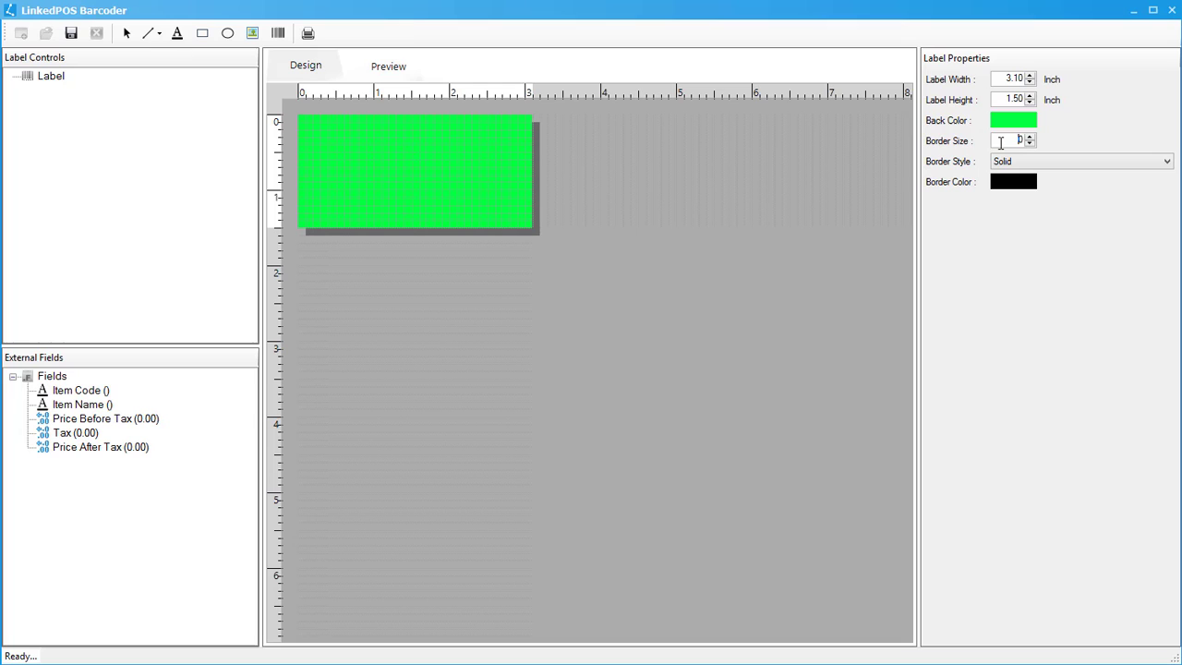
text(4)
click(1005, 164)
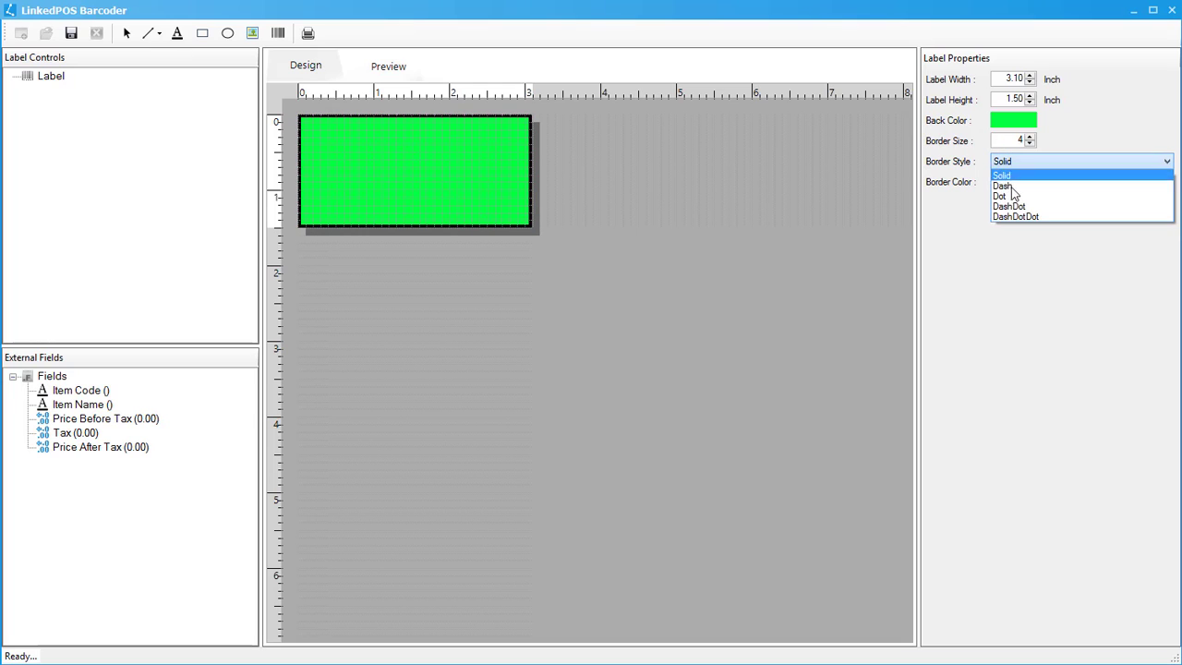
click(1014, 181)
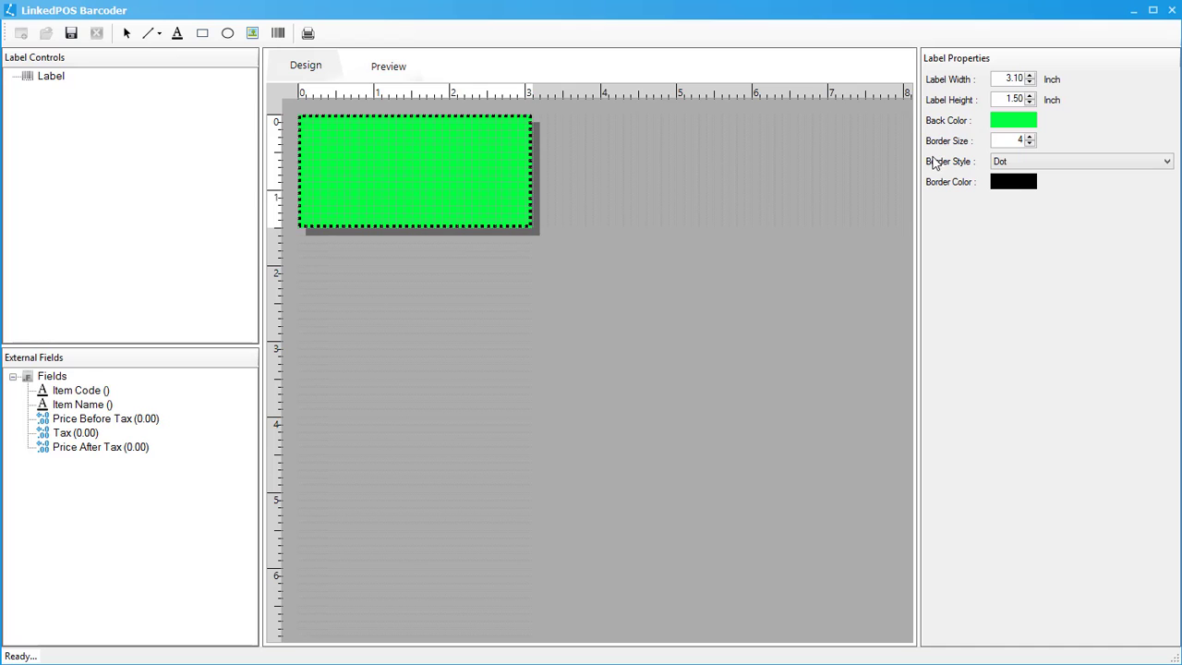
click(1016, 185)
click(827, 270)
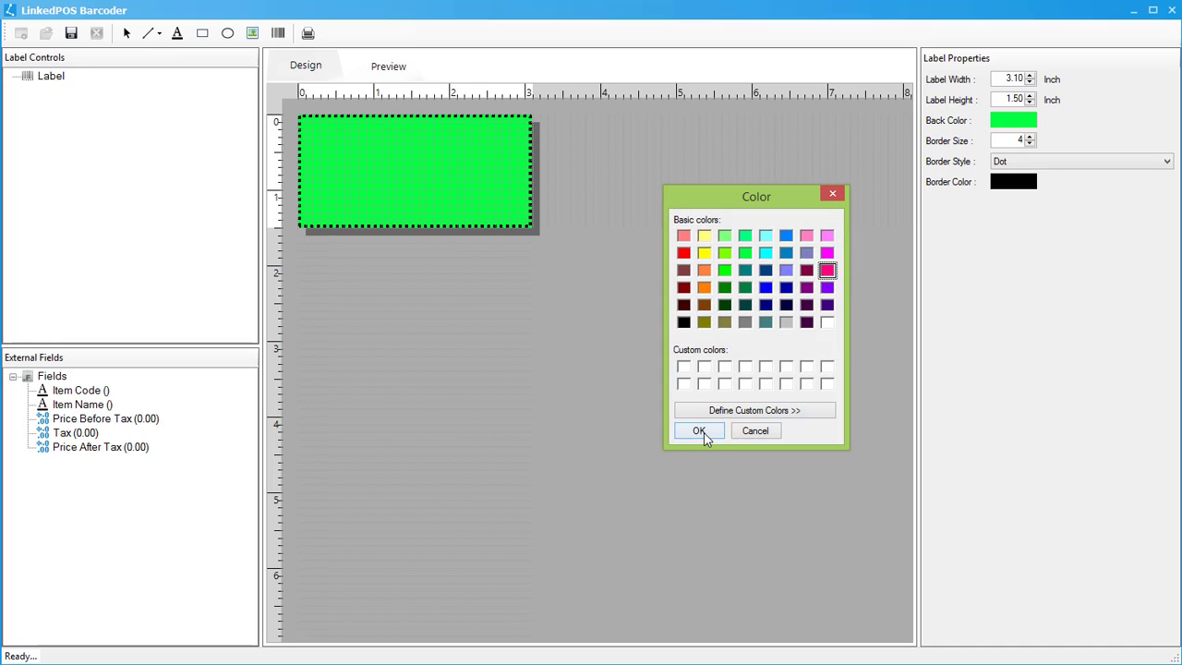
click(699, 431)
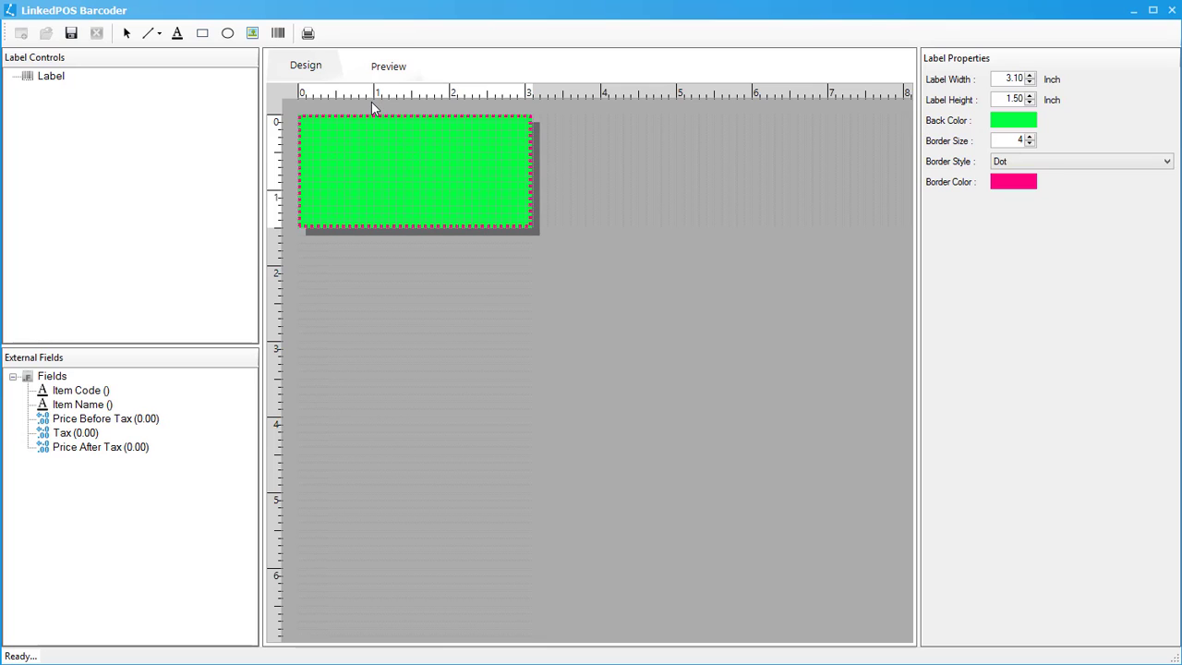
click(74, 42)
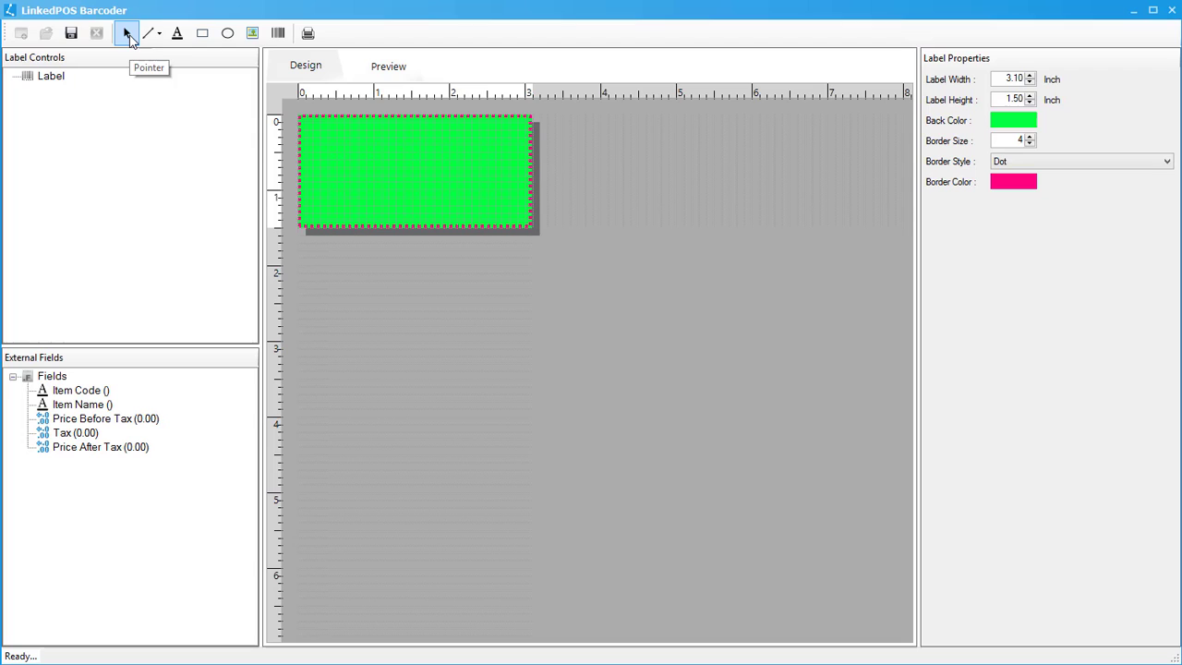
click(145, 34)
click(127, 33)
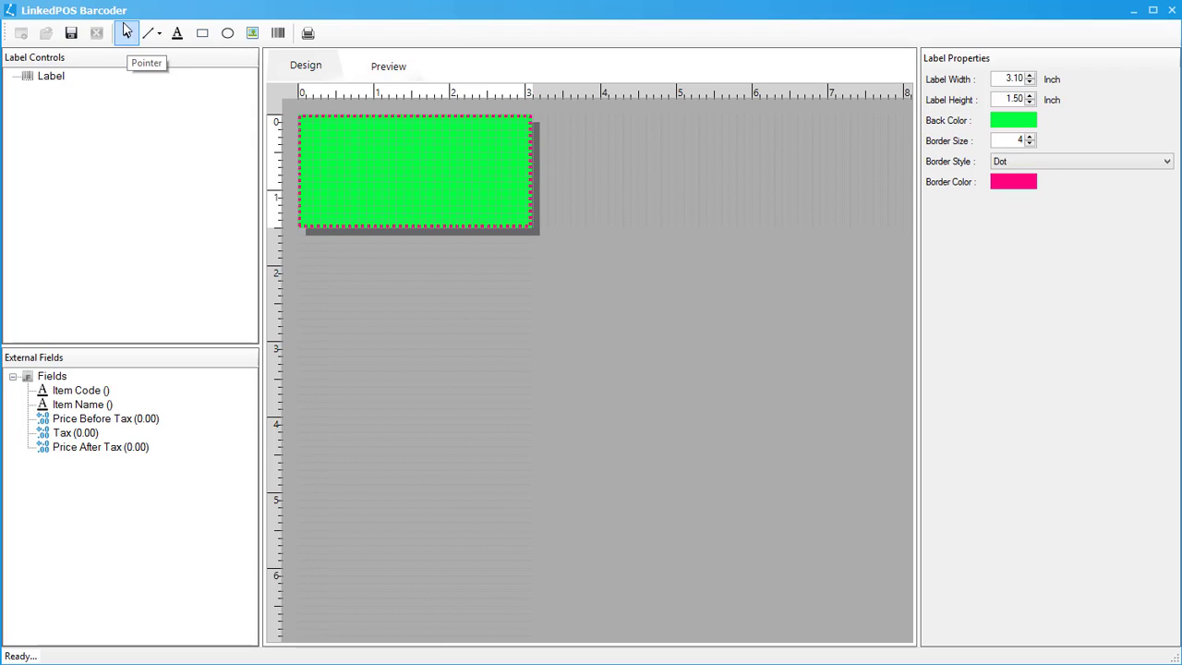
click(127, 33)
Place a horizontal line near the lower right of the label
click(148, 34)
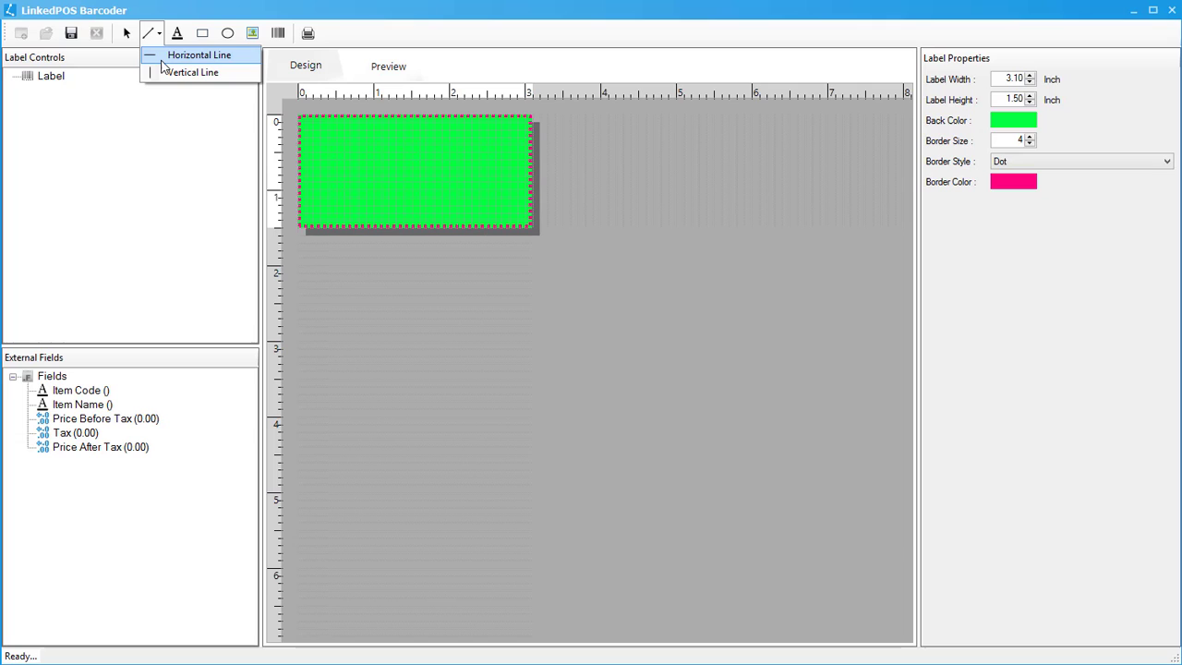
click(162, 57)
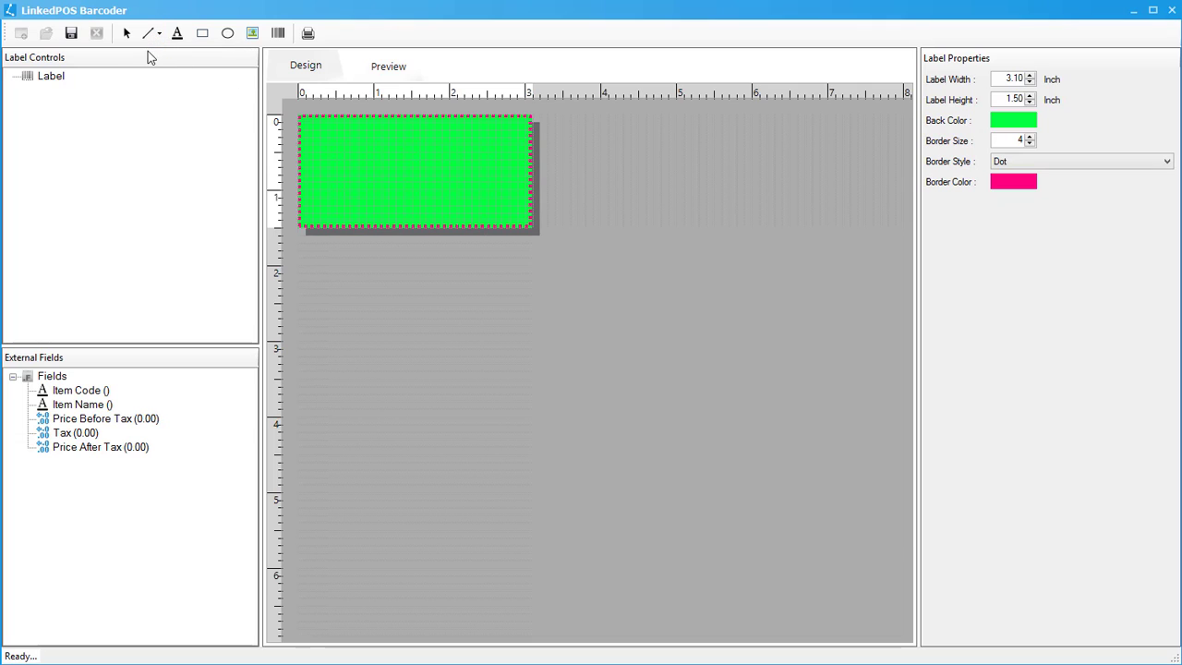
click(406, 211)
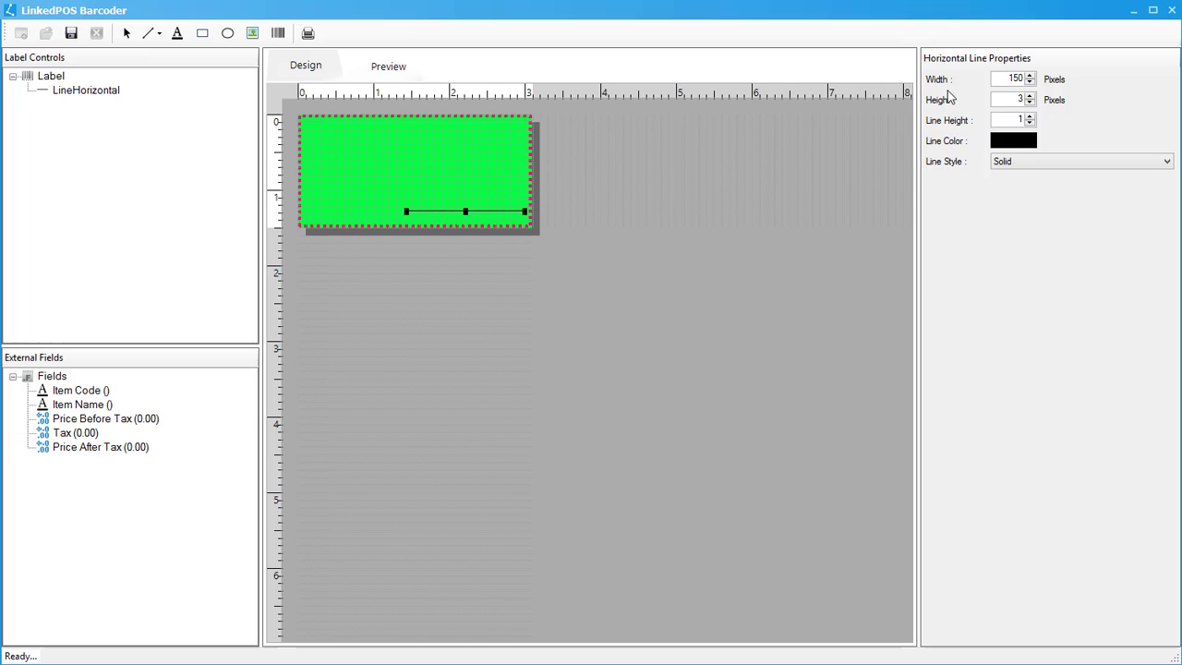
Set the horizontal line's width to 152 pixels
click(117, 99)
click(97, 92)
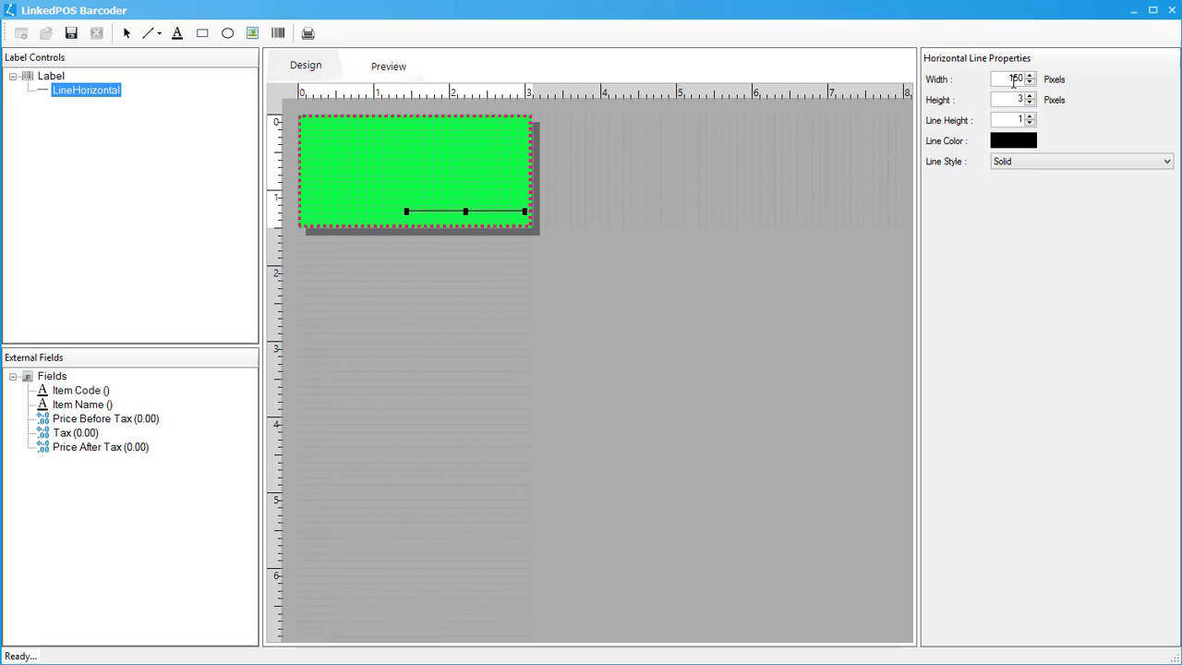
click(1007, 80)
key(Delete)
key(Delete)
key(Delete)
text(152)
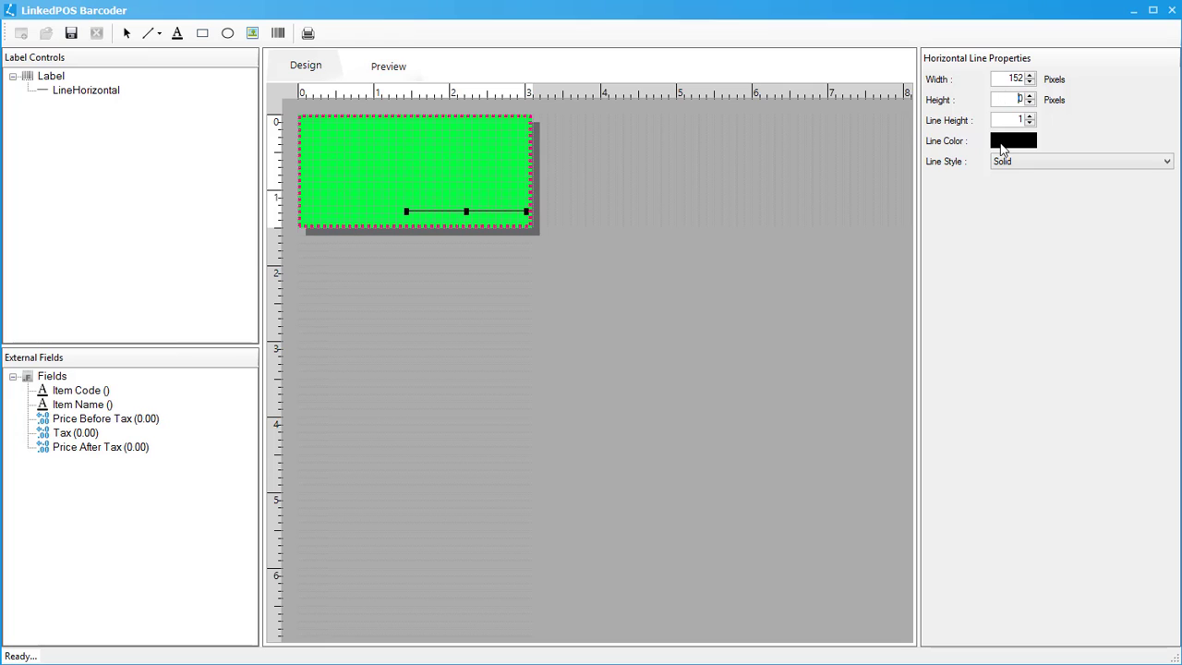
Add a text element to the label and position it centered near the upper edge
click(177, 33)
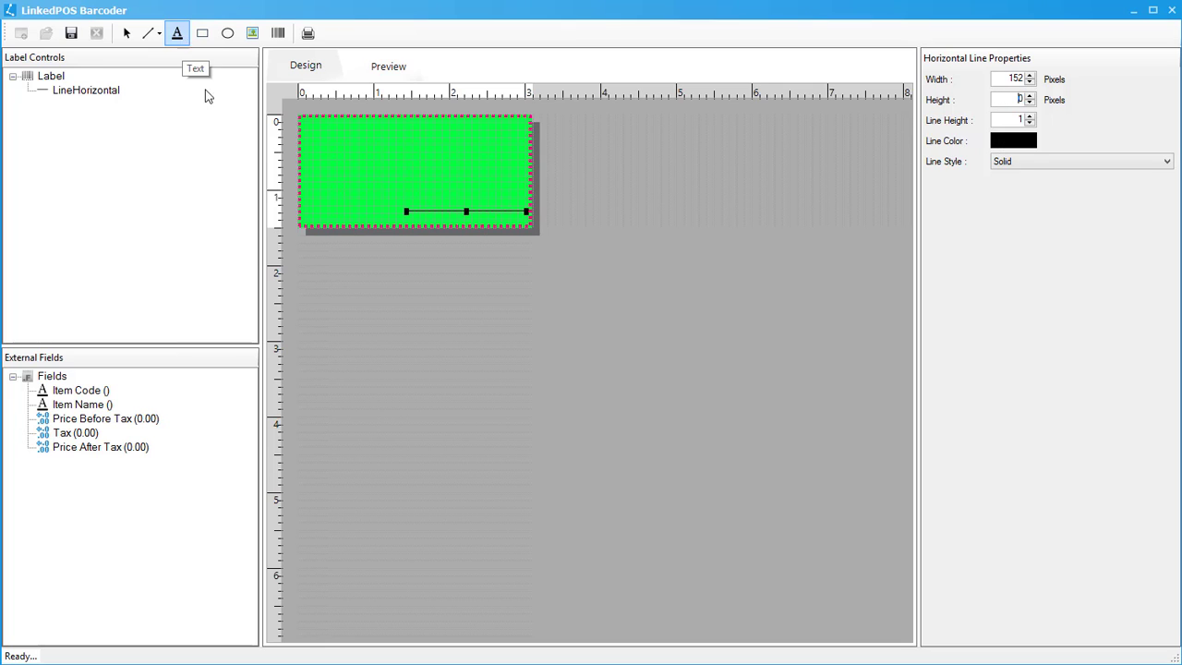
click(362, 147)
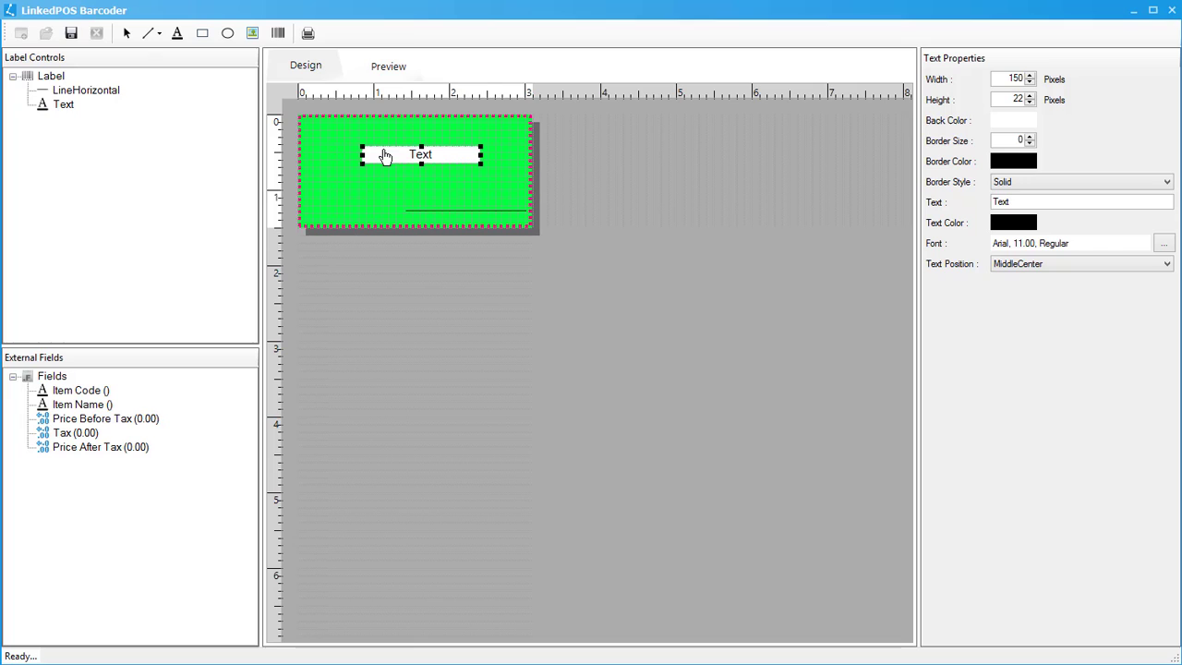
drag(386, 157, 376, 139)
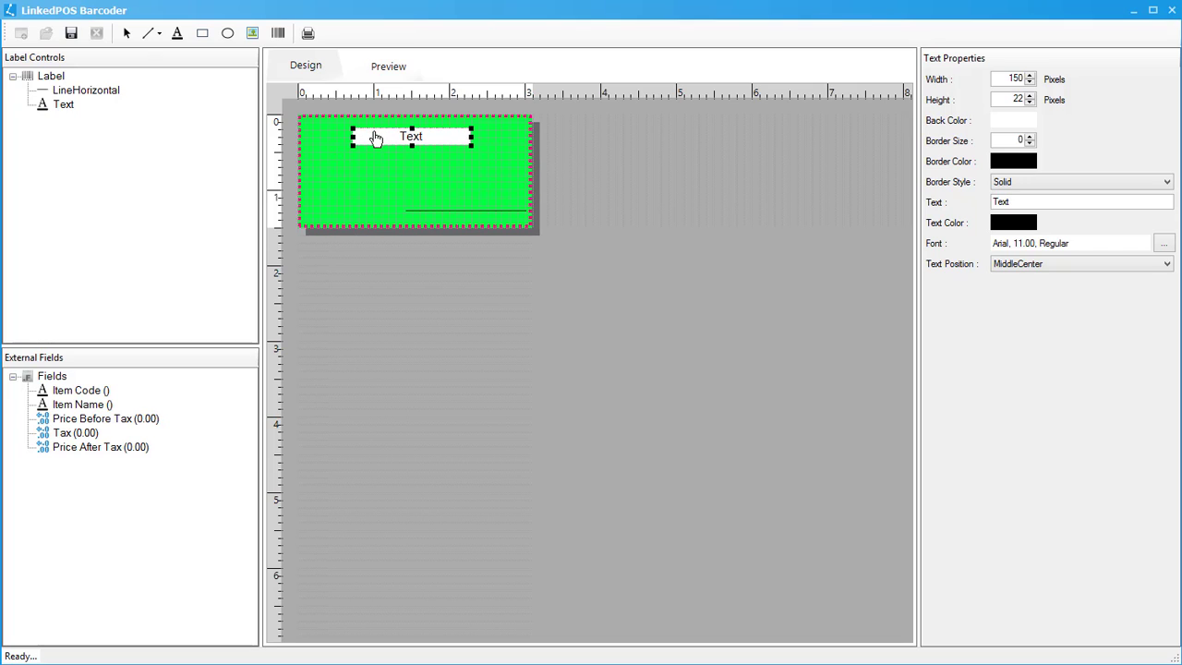
Add a rectangle at the label's left side below the text and an oval at its right side
click(203, 35)
click(326, 178)
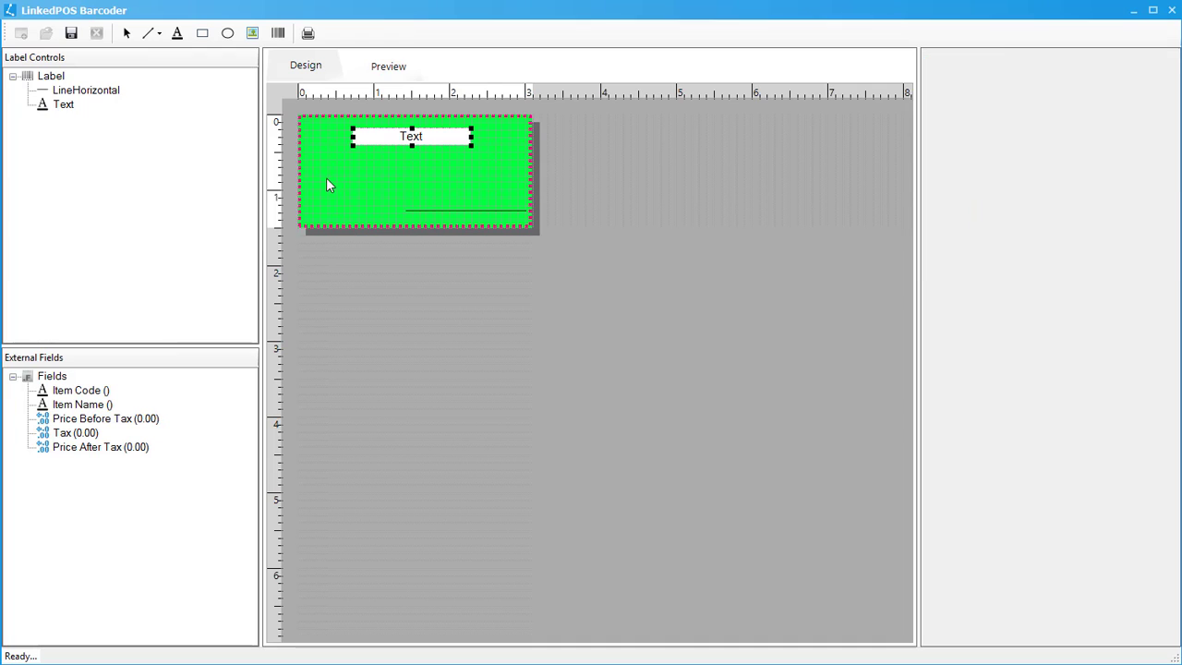
drag(355, 205, 330, 179)
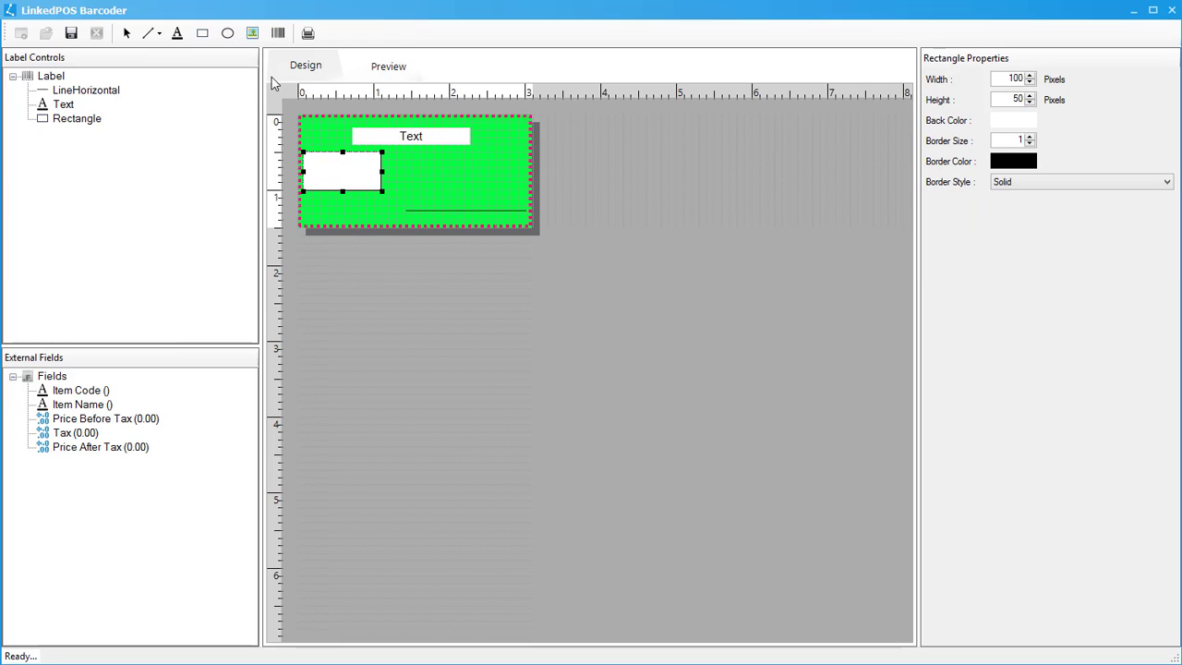
click(487, 169)
drag(518, 191, 486, 154)
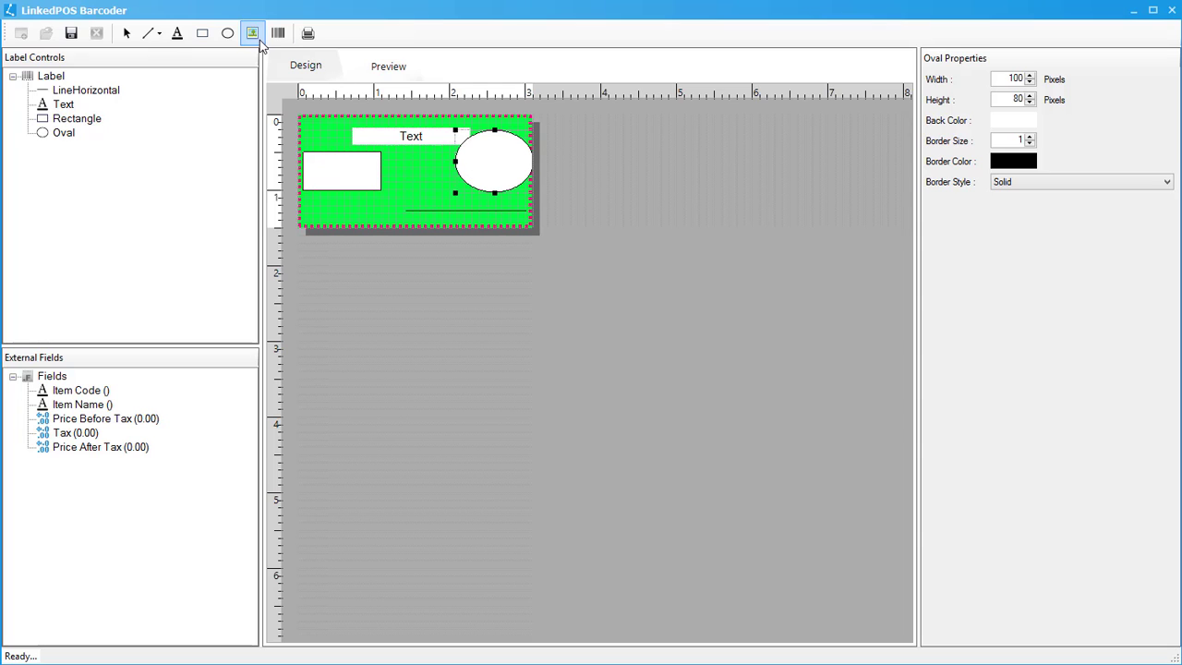
Try out an image element between the rectangle and the oval on the label, and delete it again
click(402, 158)
drag(434, 192, 352, 157)
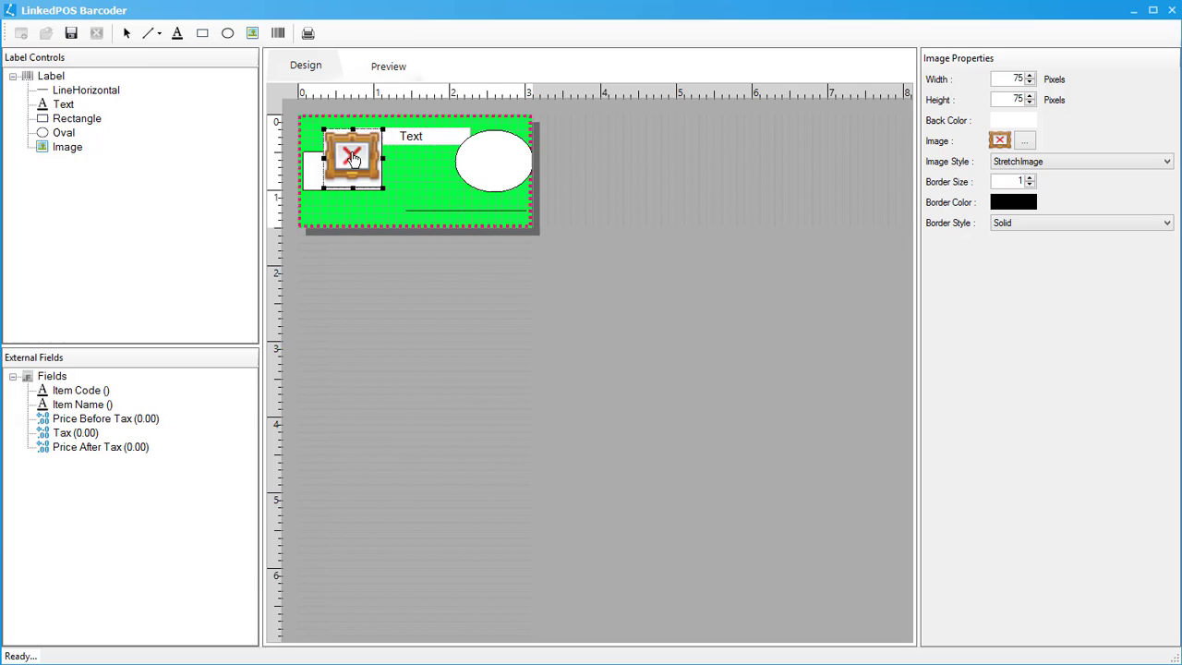
key(Delete)
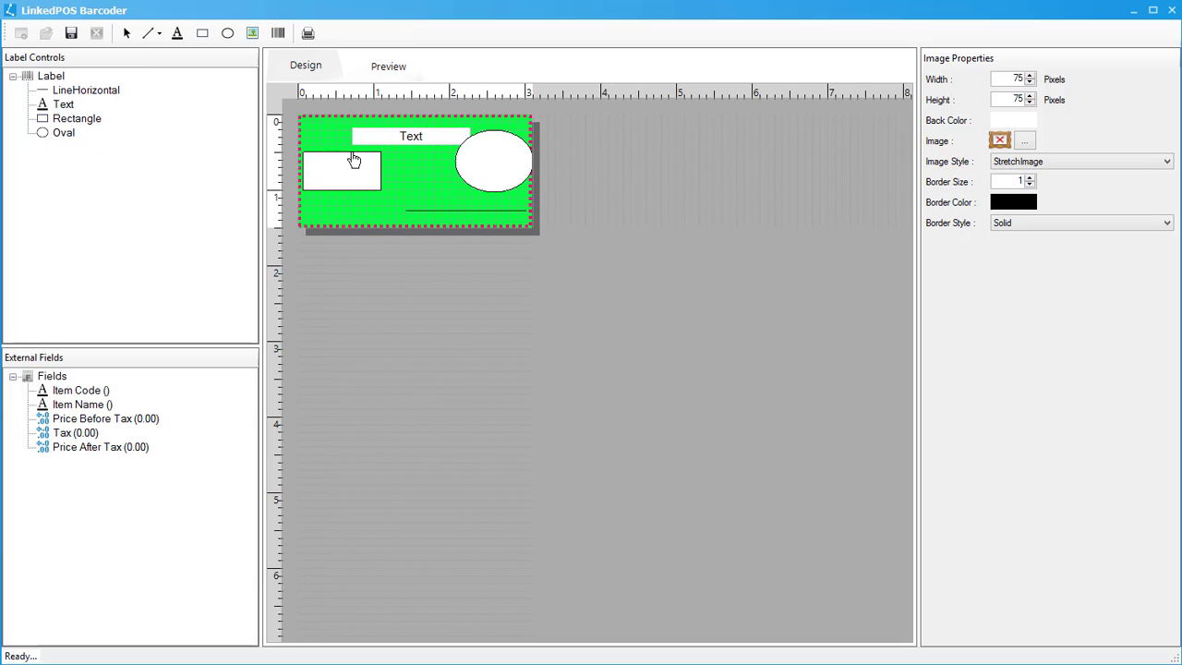
Try out a standalone barcode element across the upper part of the label, and delete it again
click(278, 32)
click(396, 169)
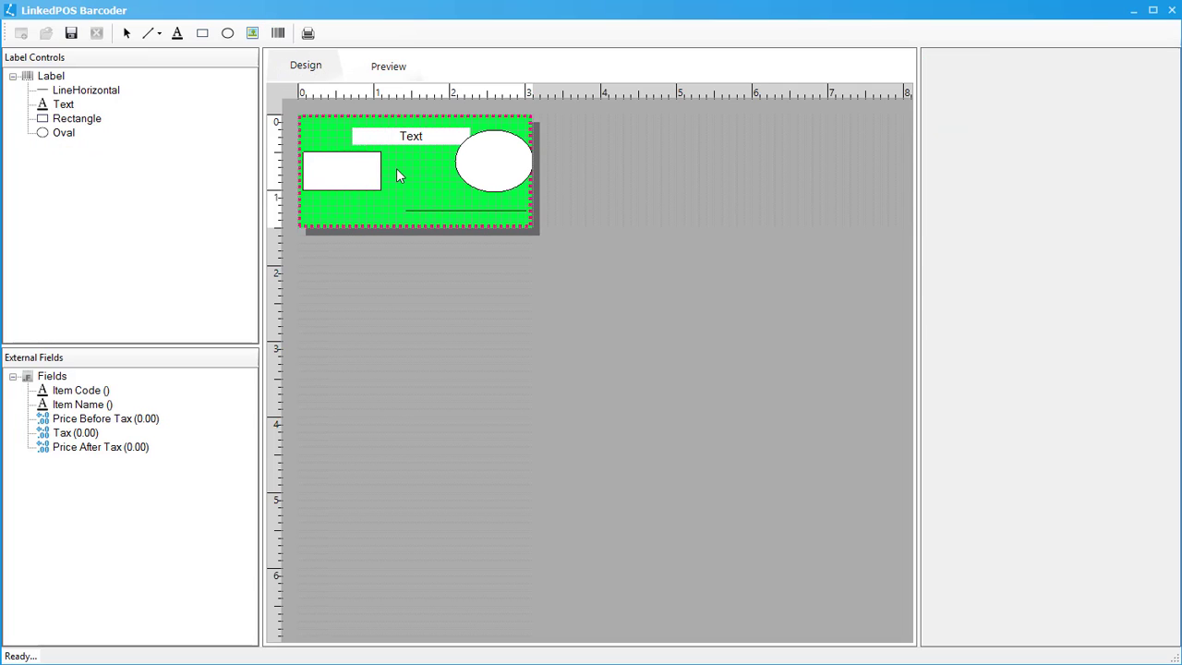
drag(391, 171, 374, 150)
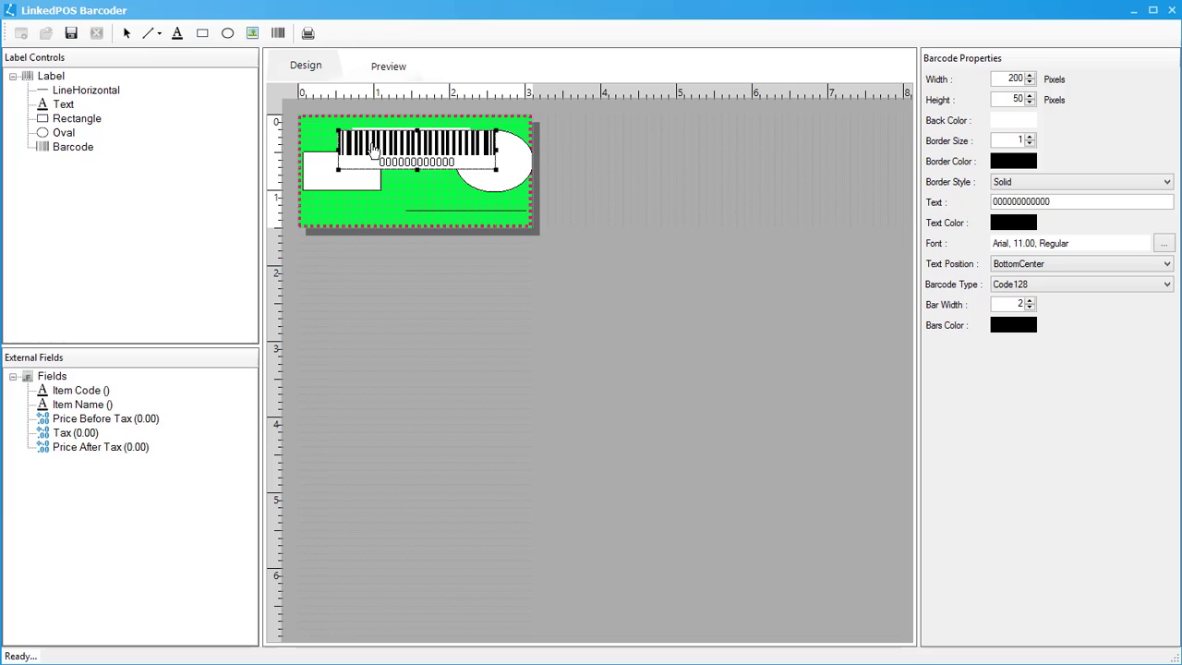
key(Delete)
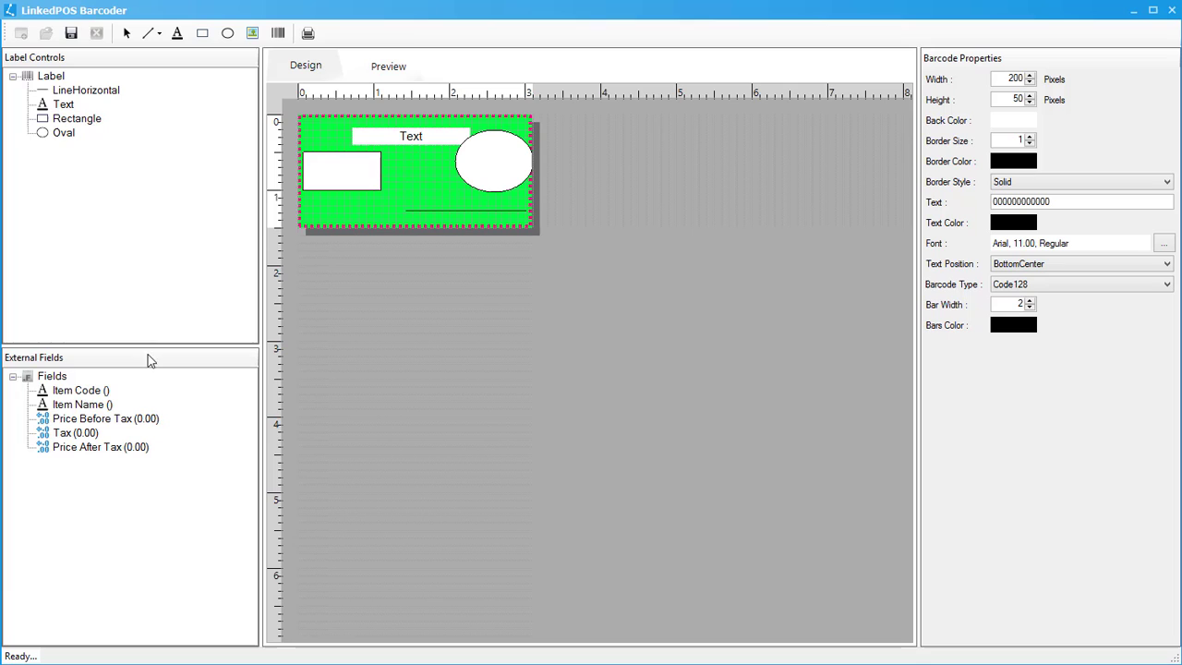
Add the Item Code external field to the middle of the label and set its content type to Barcode
click(83, 392)
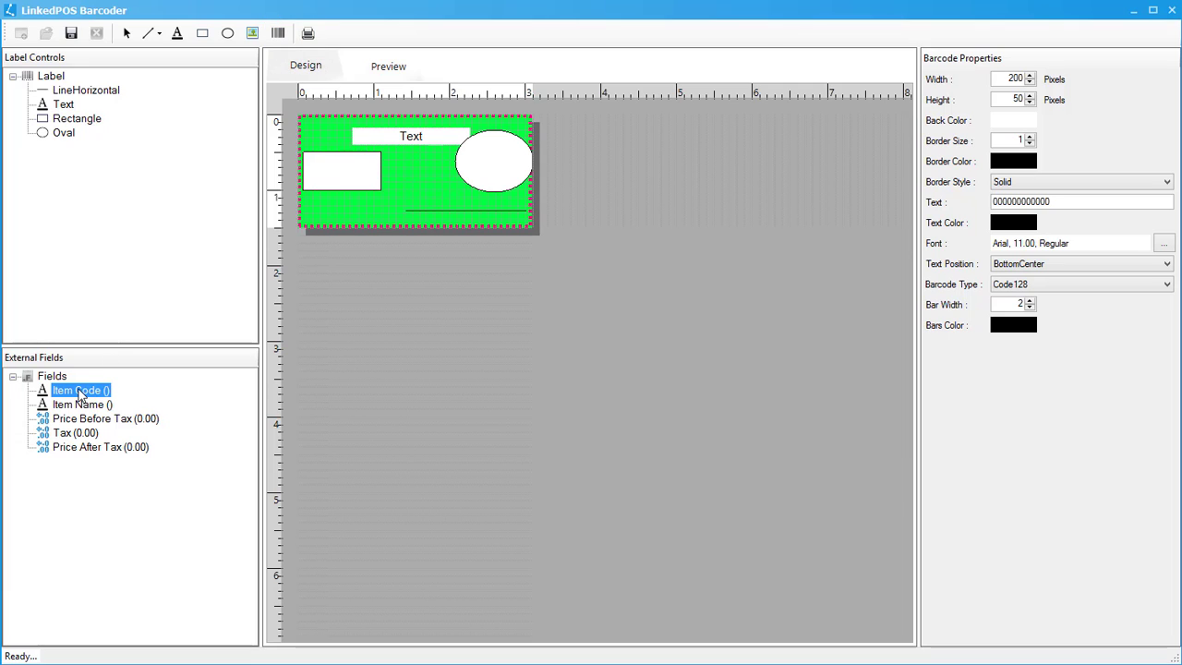
drag(81, 394, 368, 177)
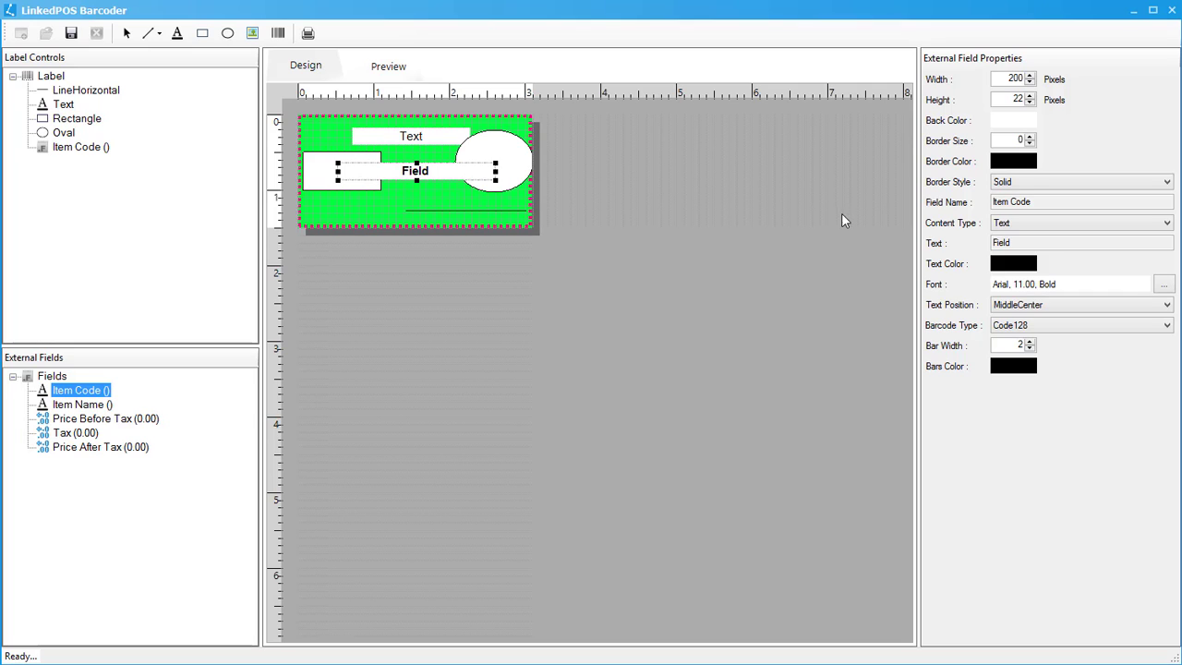
click(1011, 225)
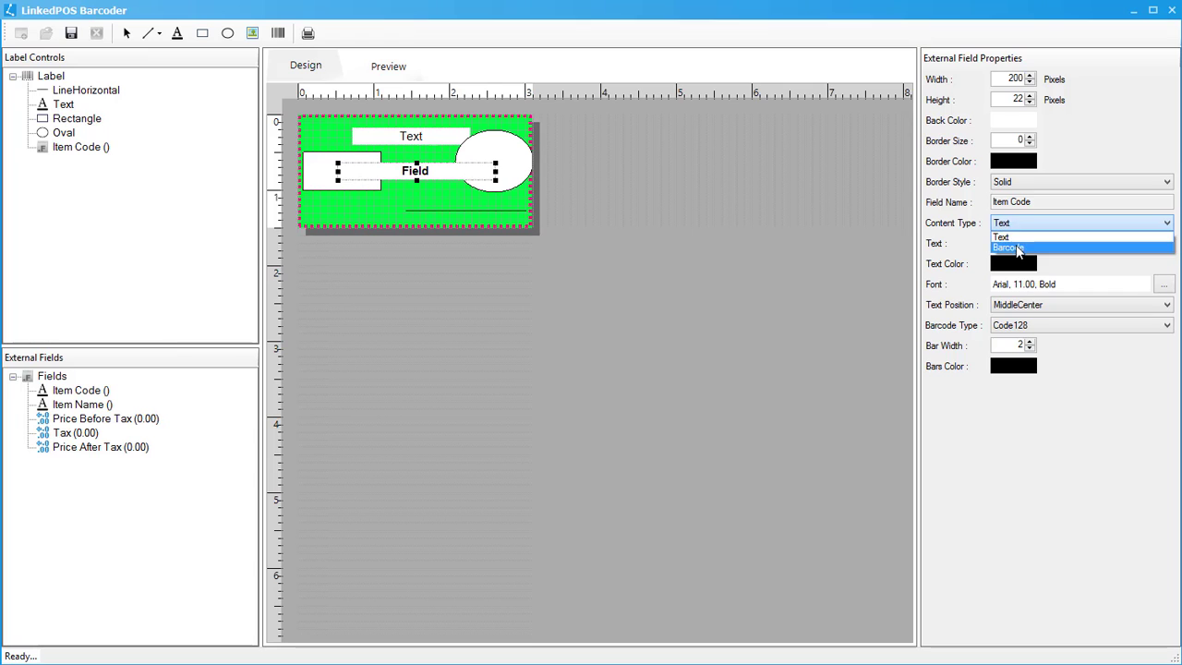
click(1008, 247)
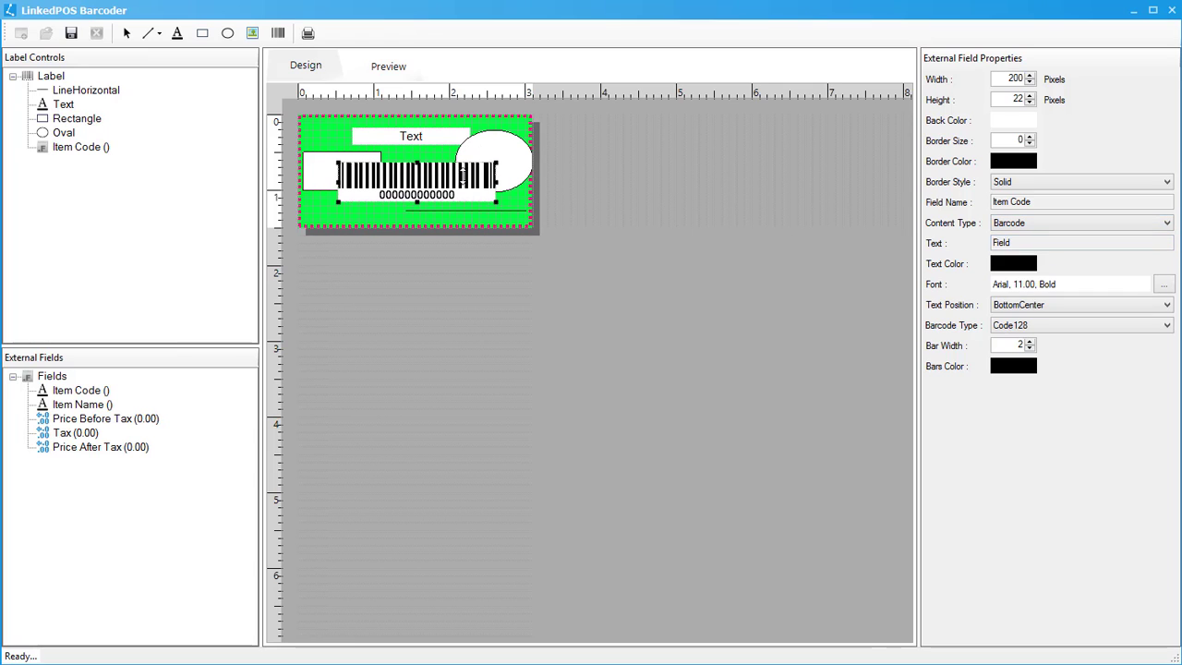
Set the Item Code barcode's width to 204 pixels and its border color to dark blue
scroll(1014, 78, up, 4)
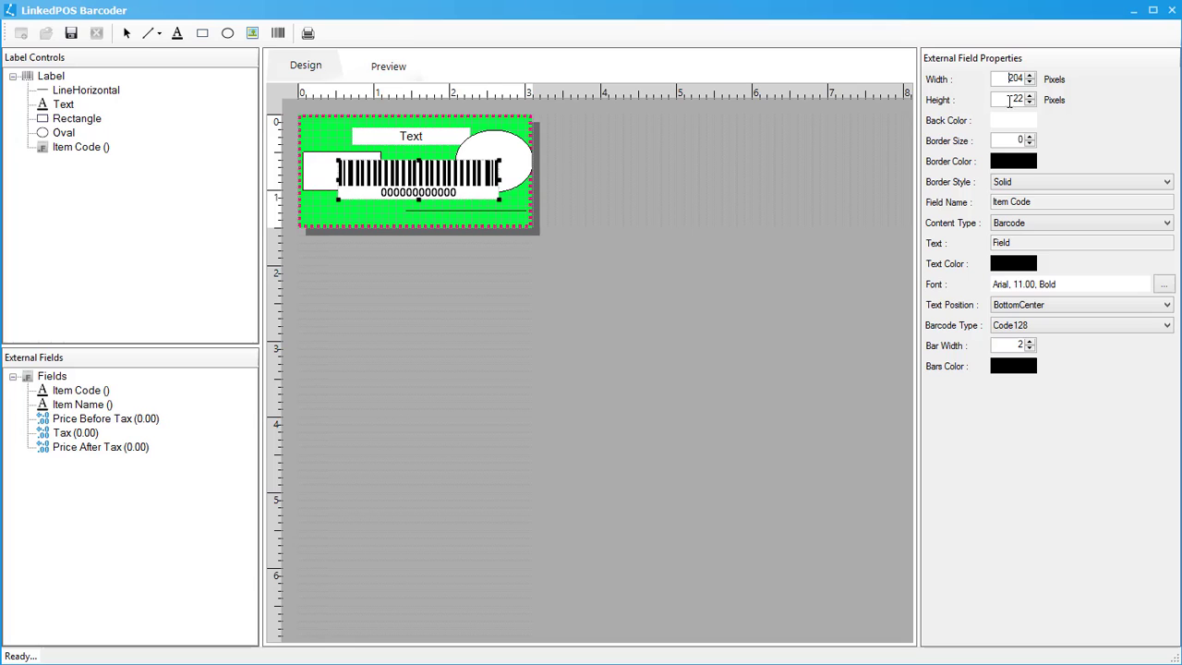
click(1009, 163)
click(764, 269)
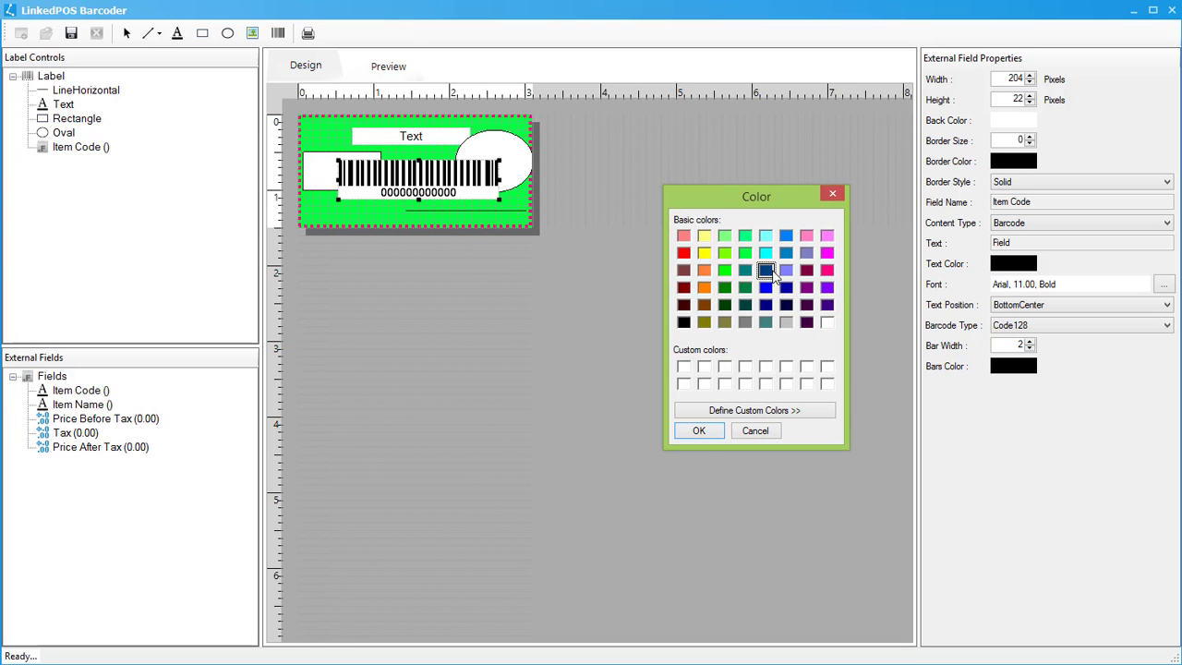
click(705, 418)
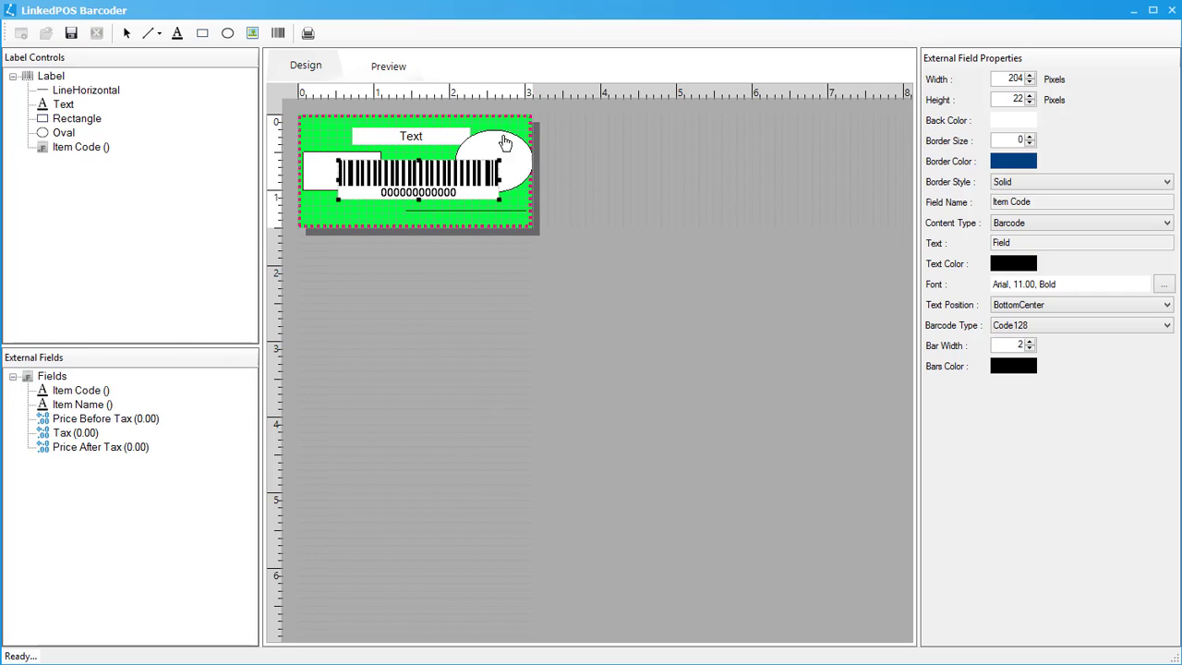
Preview the label sheet and set its left margin to 0.75 inch, keeping the current printer and A4 paper
click(389, 68)
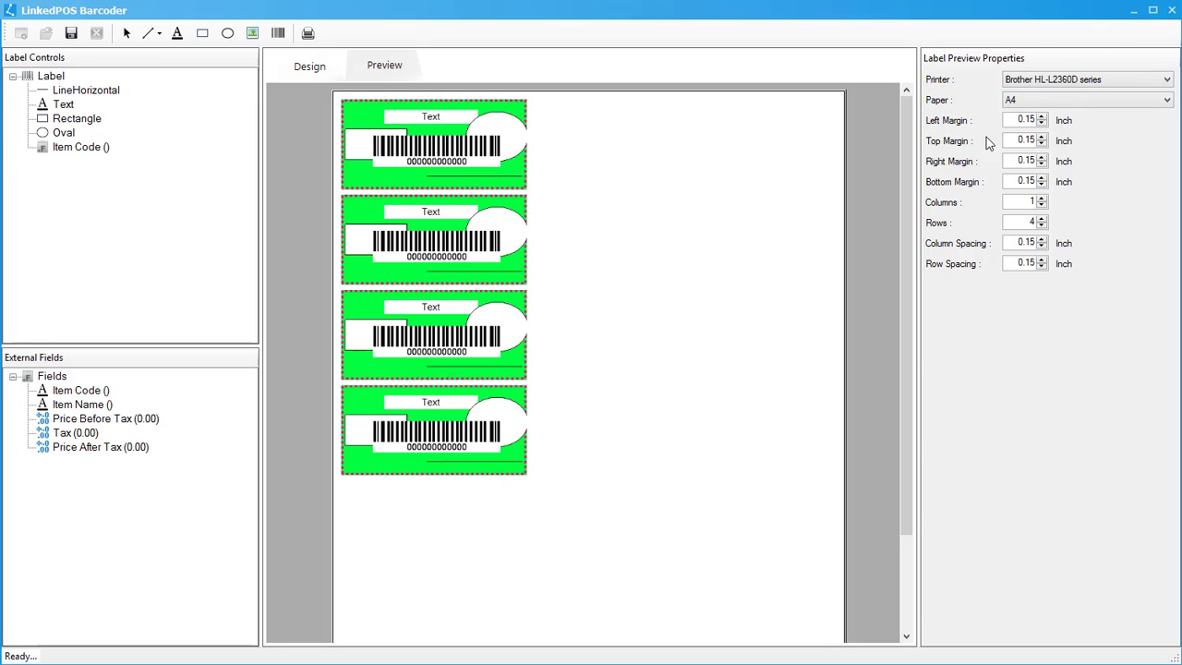
click(1104, 83)
click(1101, 83)
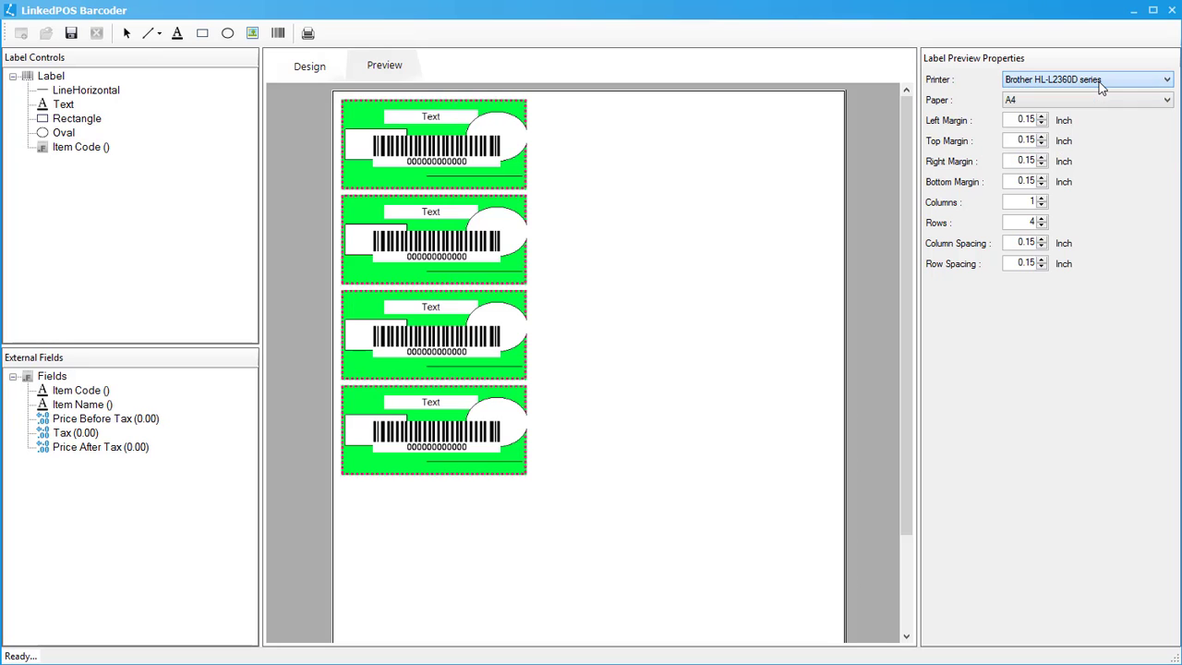
click(1097, 100)
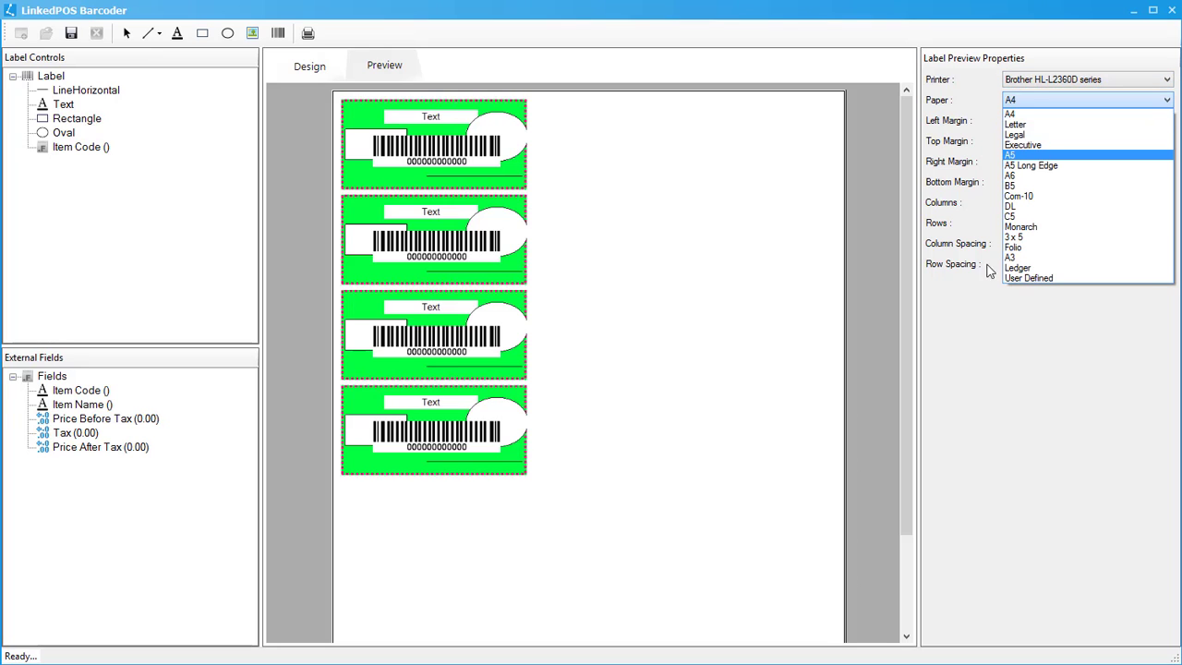
click(995, 340)
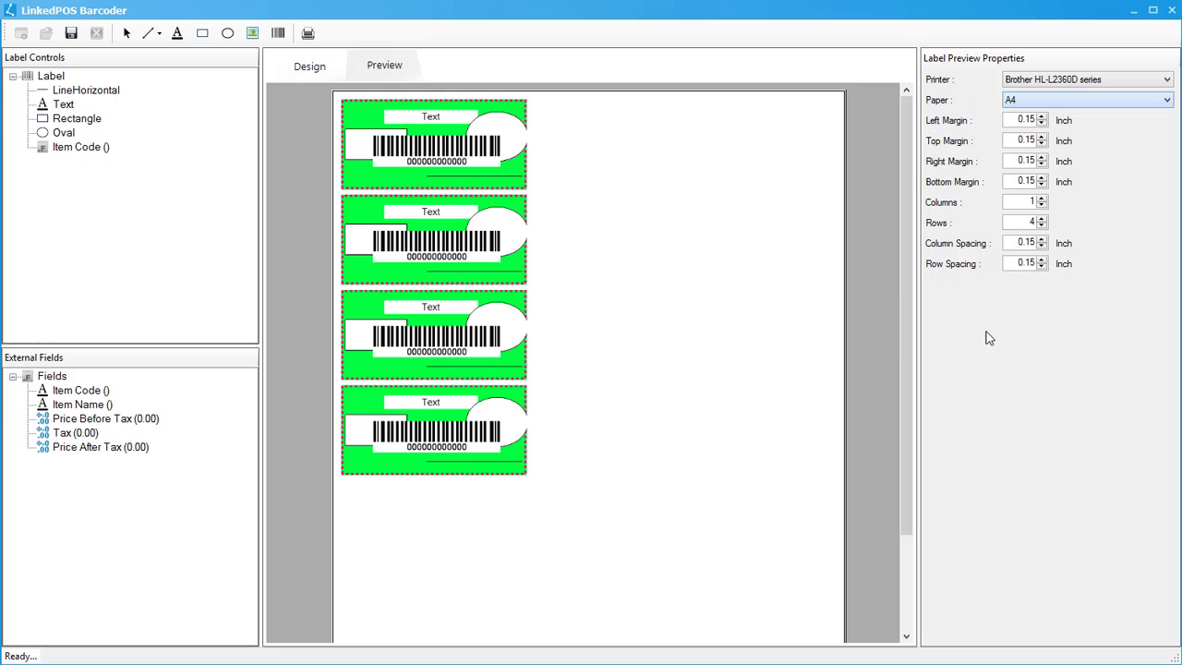
click(1015, 121)
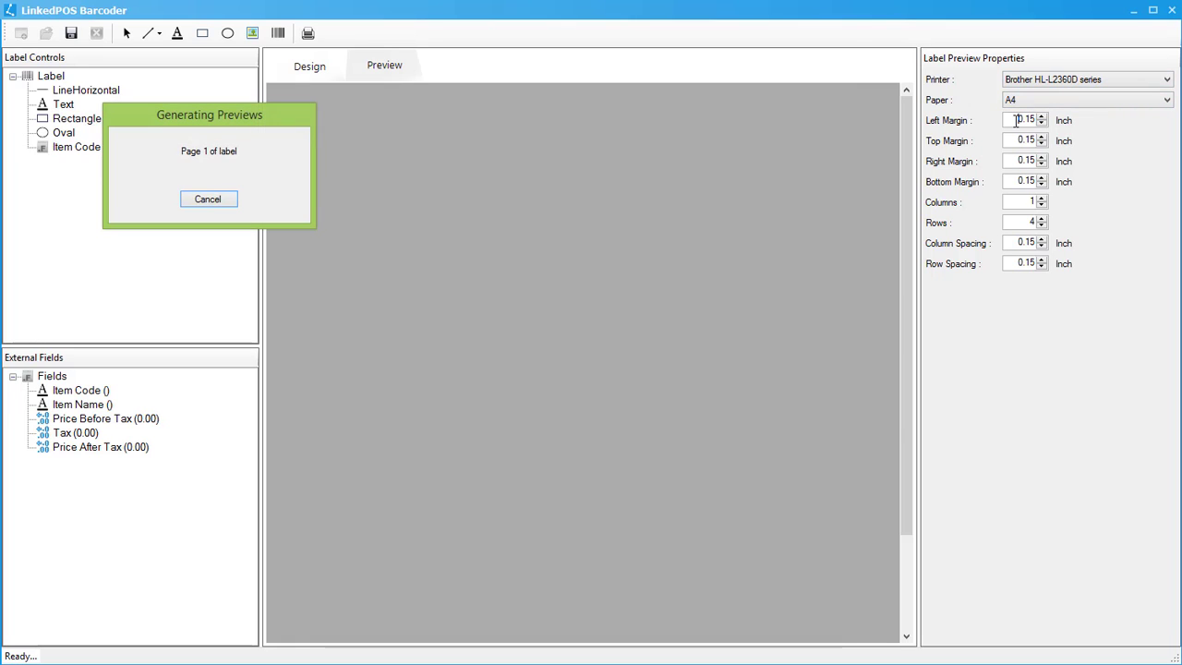
text(7)
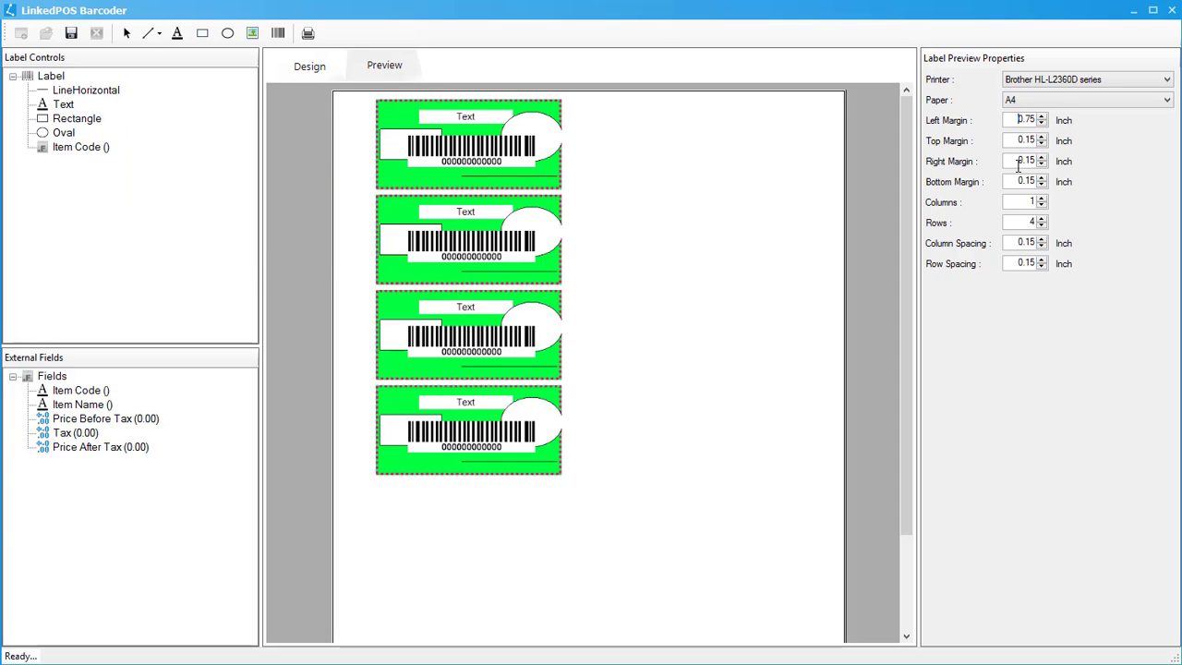
Lay out the label sheet with 3 columns and 6 rows
click(1027, 220)
key(BackSpace)
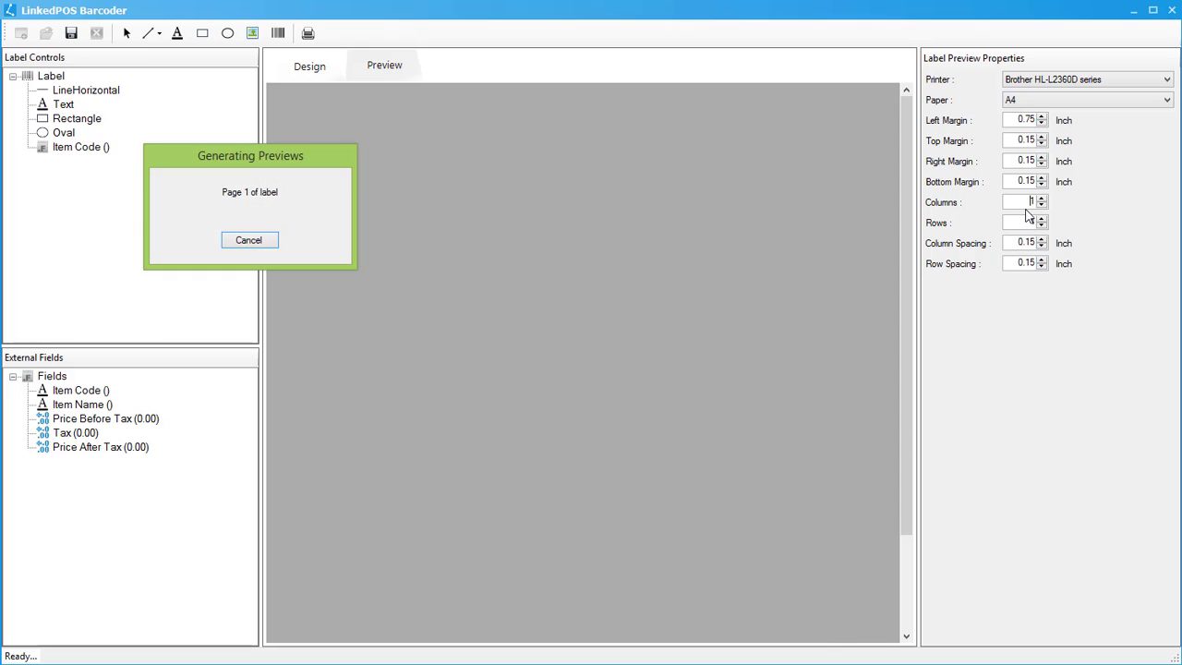
text(3)
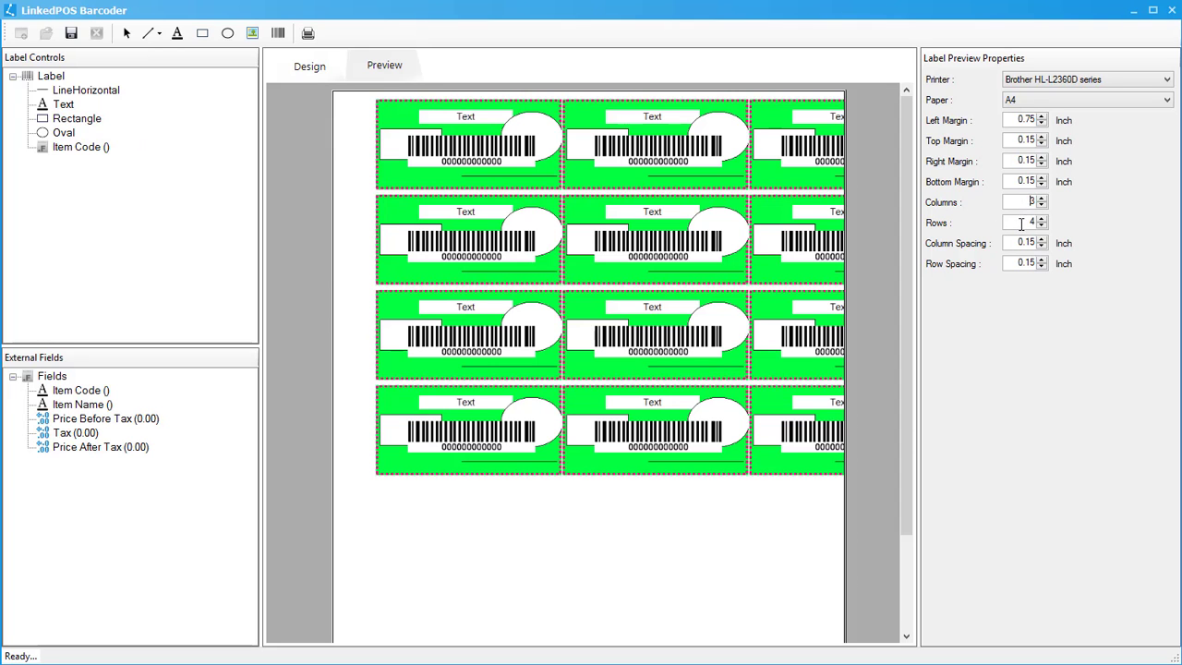
text(6)
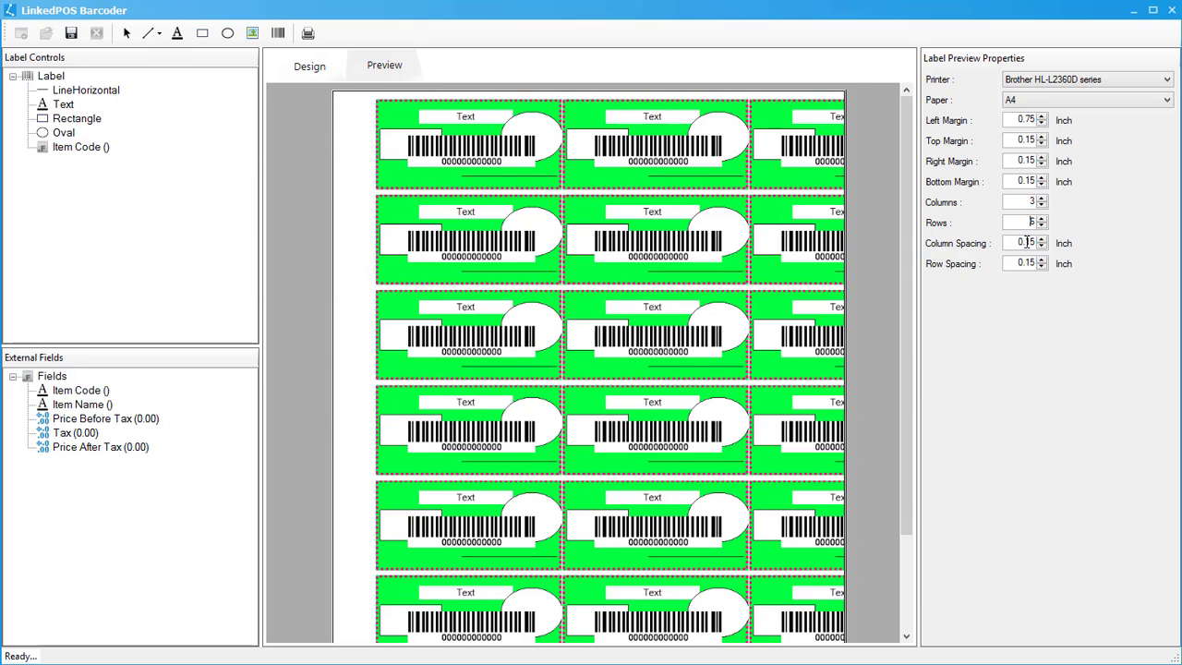
Set the sheet's column spacing to 0.25 inch and its row spacing to 0.35 inch
click(1025, 242)
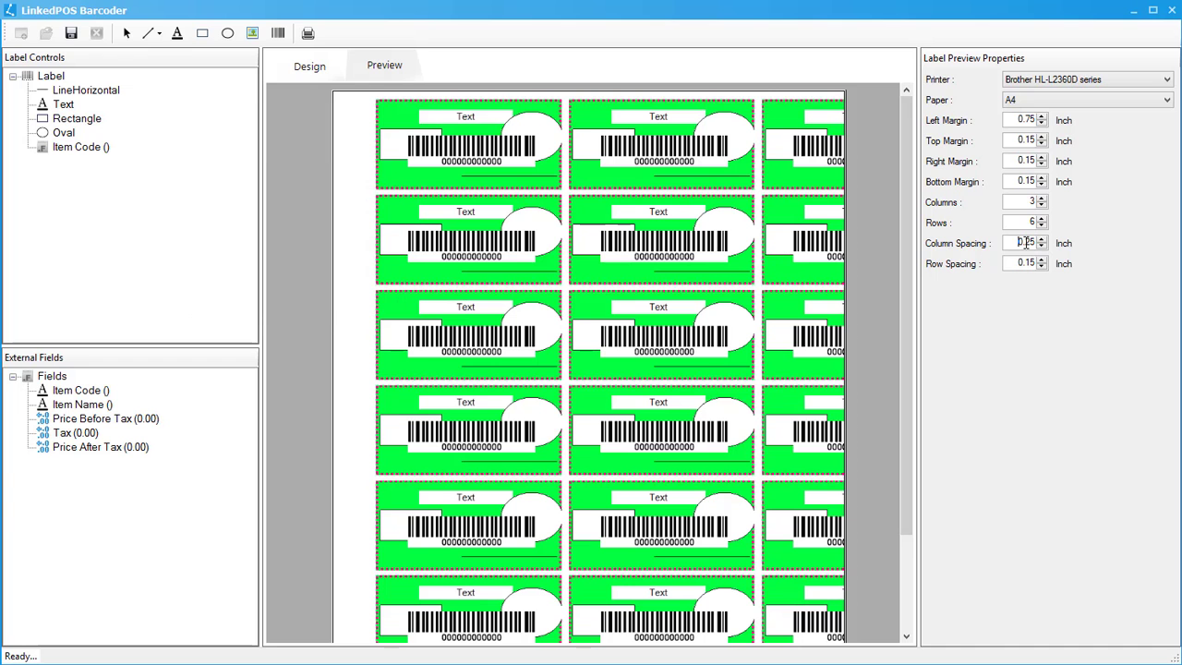
key(Delete)
text(2)
click(1023, 264)
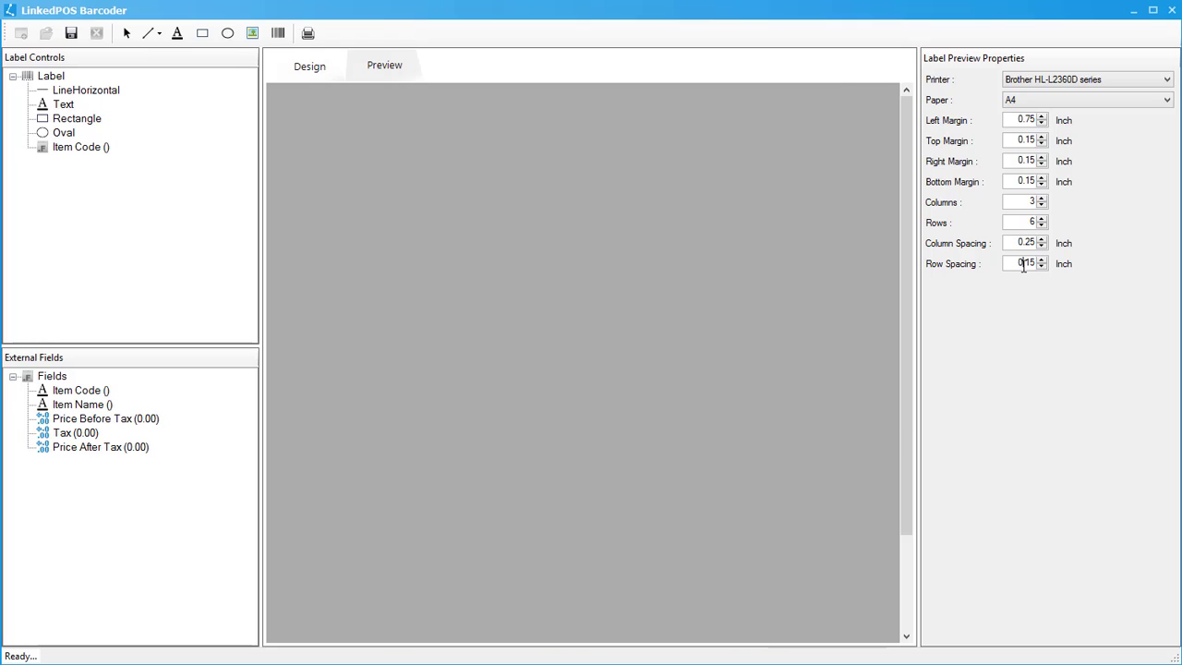
key(Delete)
text(3)
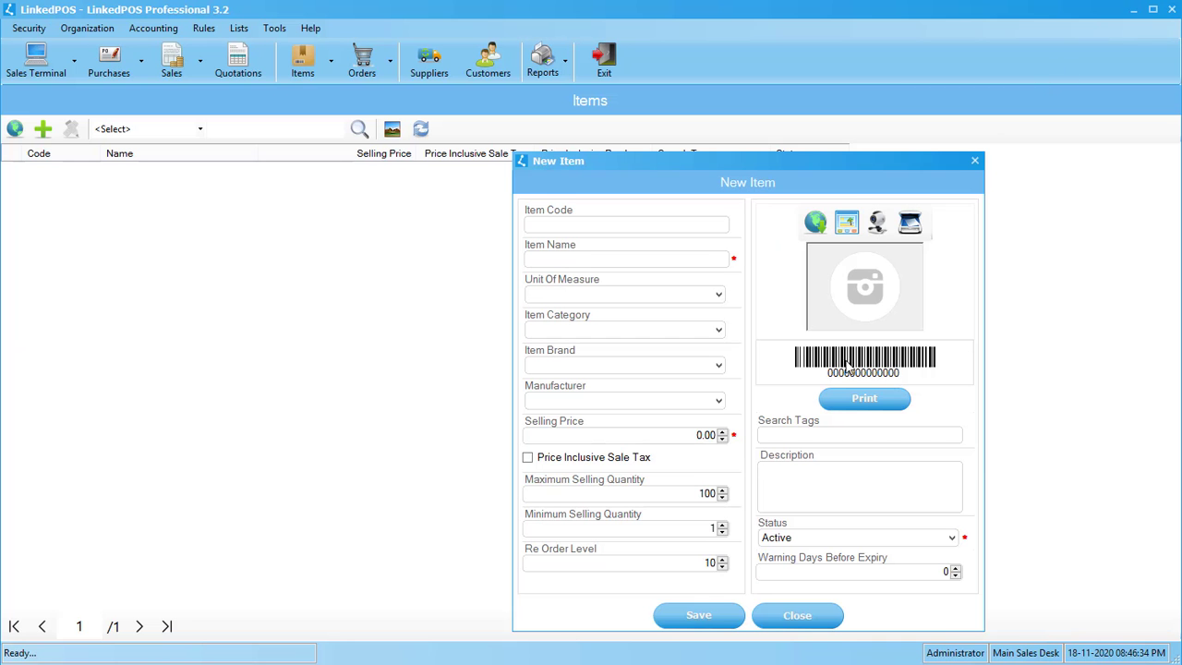
In LinkedPOS Professional, start printing the barcode from the New Item form and select the saved label named "label"
click(859, 399)
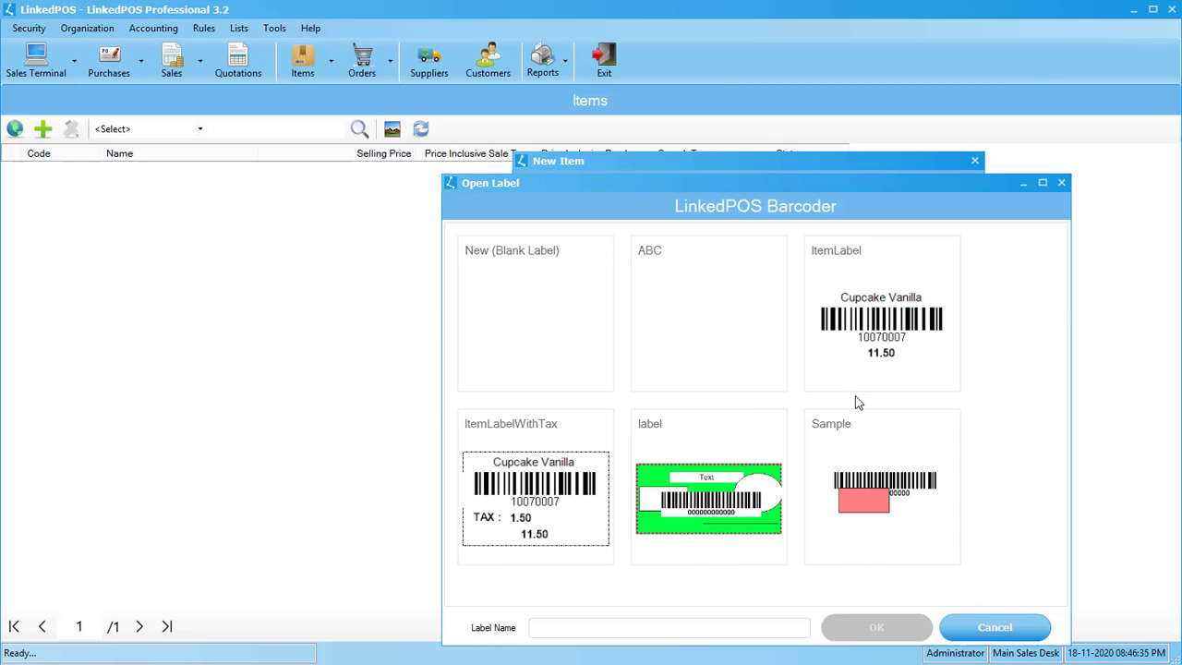
click(709, 489)
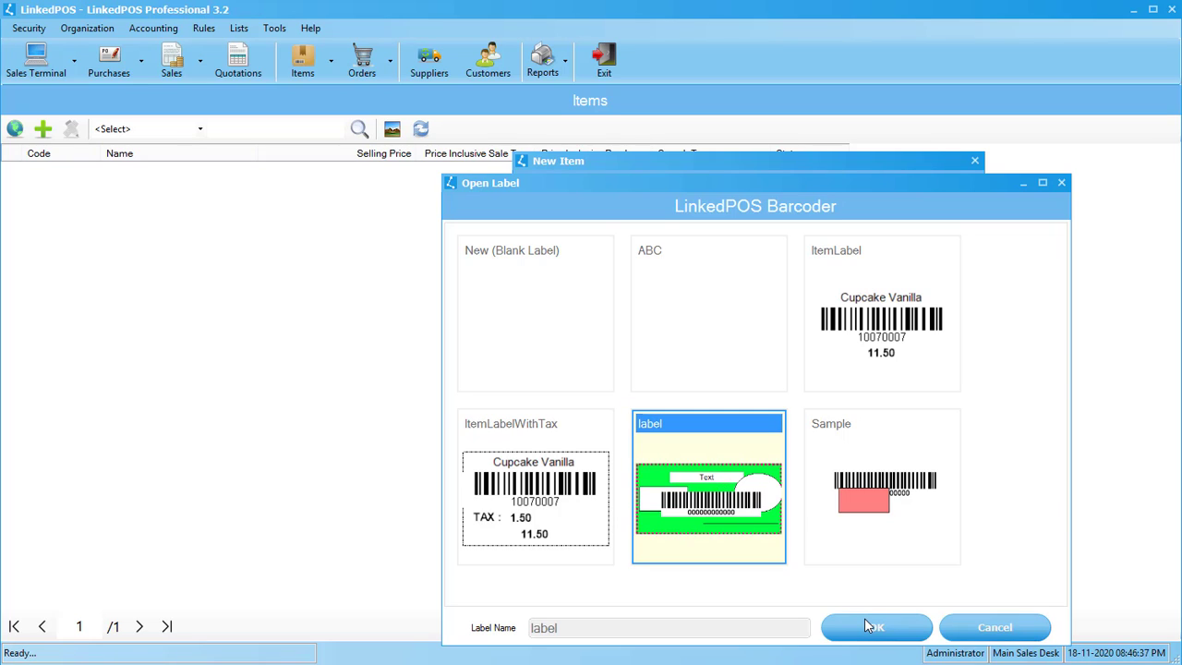